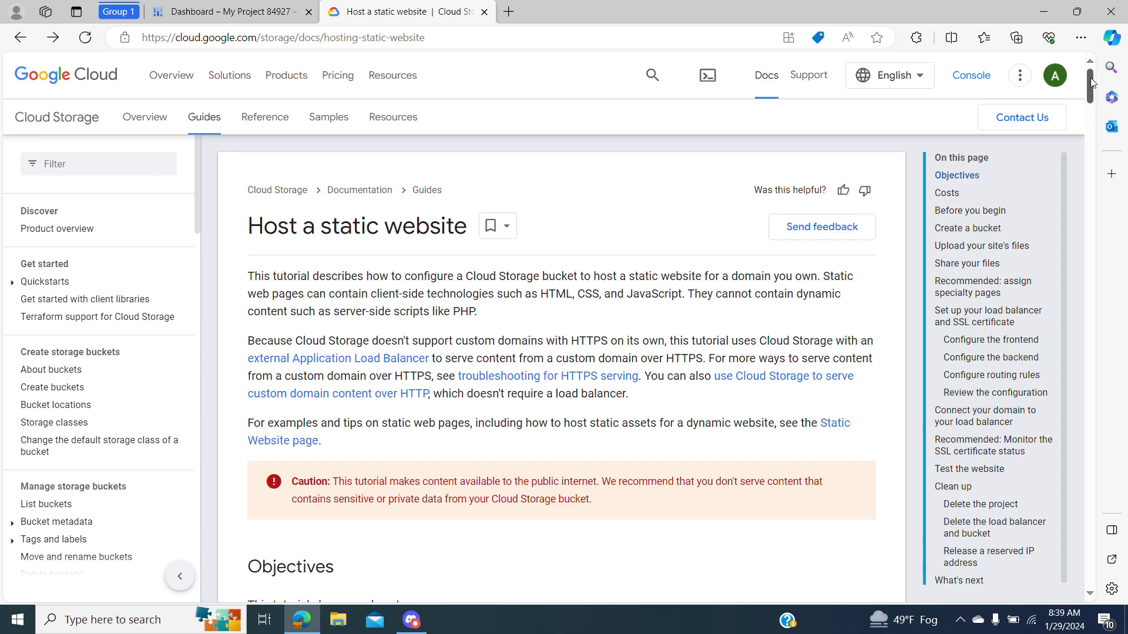
Step: Review the introduction and objectives of the static website hosting guide
left_click_drag(1091, 82, 1091, 105)
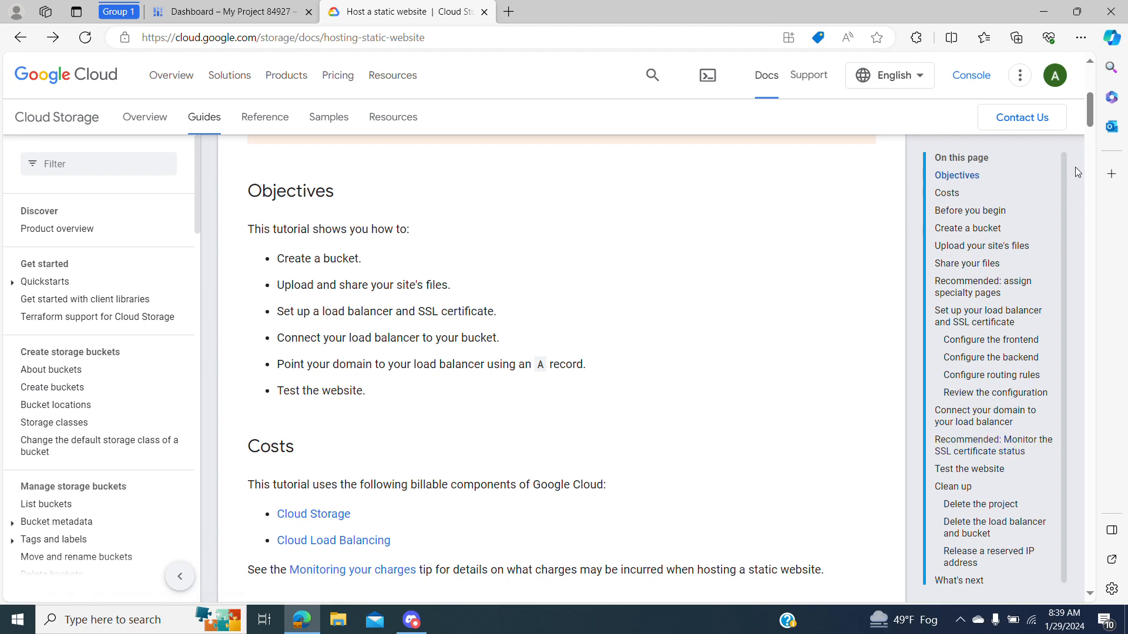
left_click_drag(1090, 126, 1093, 103)
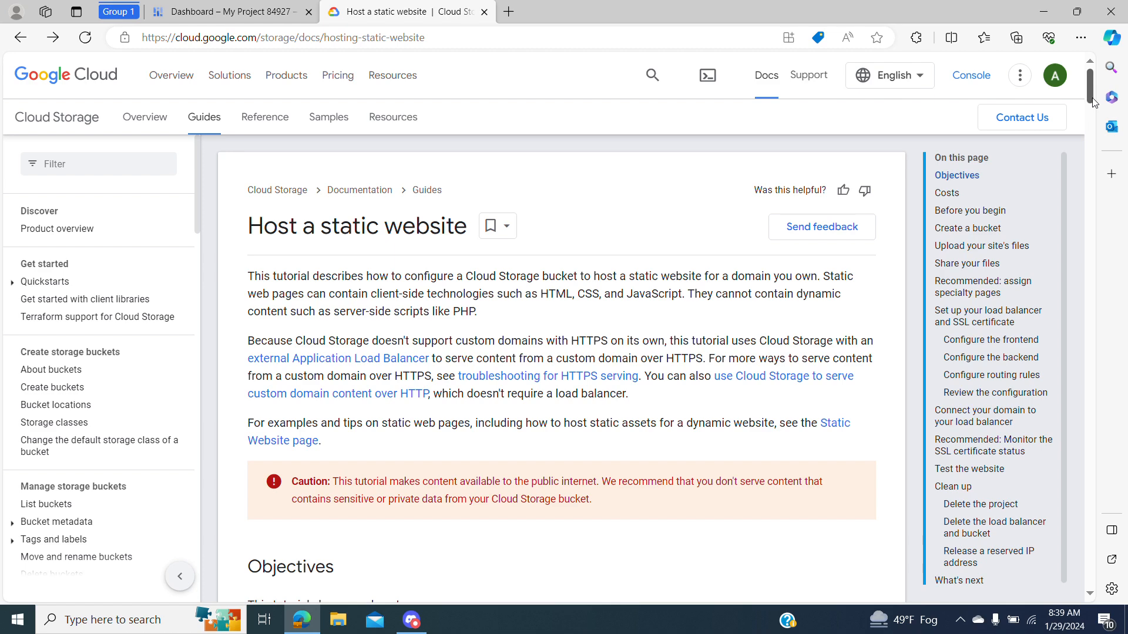
Step: Switch to the Google Cloud console, check the selected project, and open the Cloud Storage buckets page
left_click(256, 13)
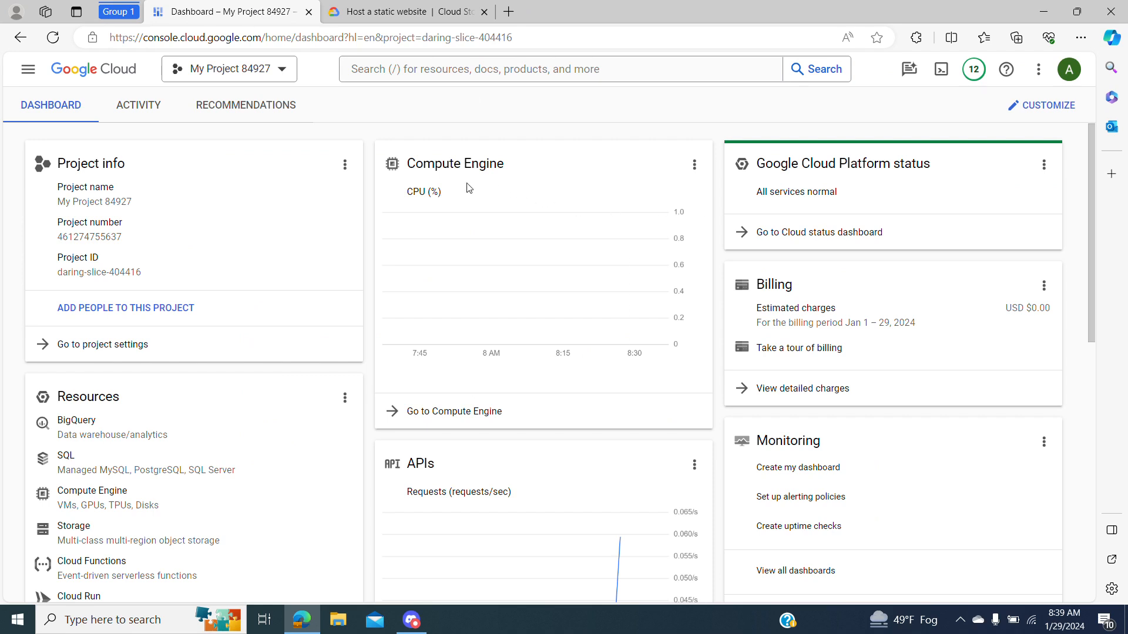
left_click(245, 76)
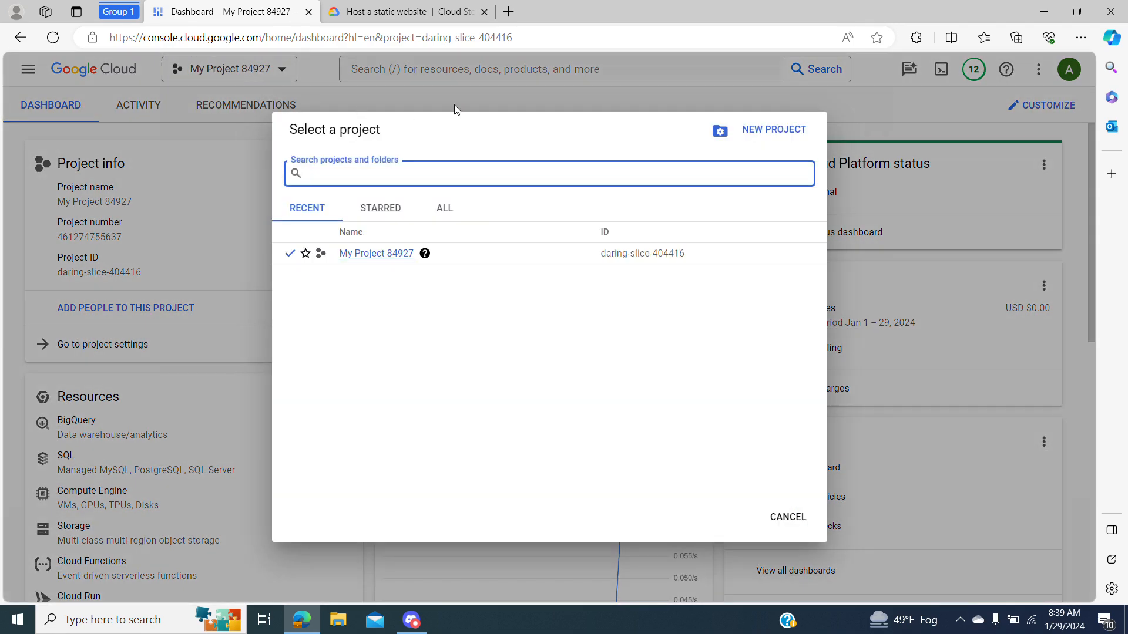
left_click(785, 531)
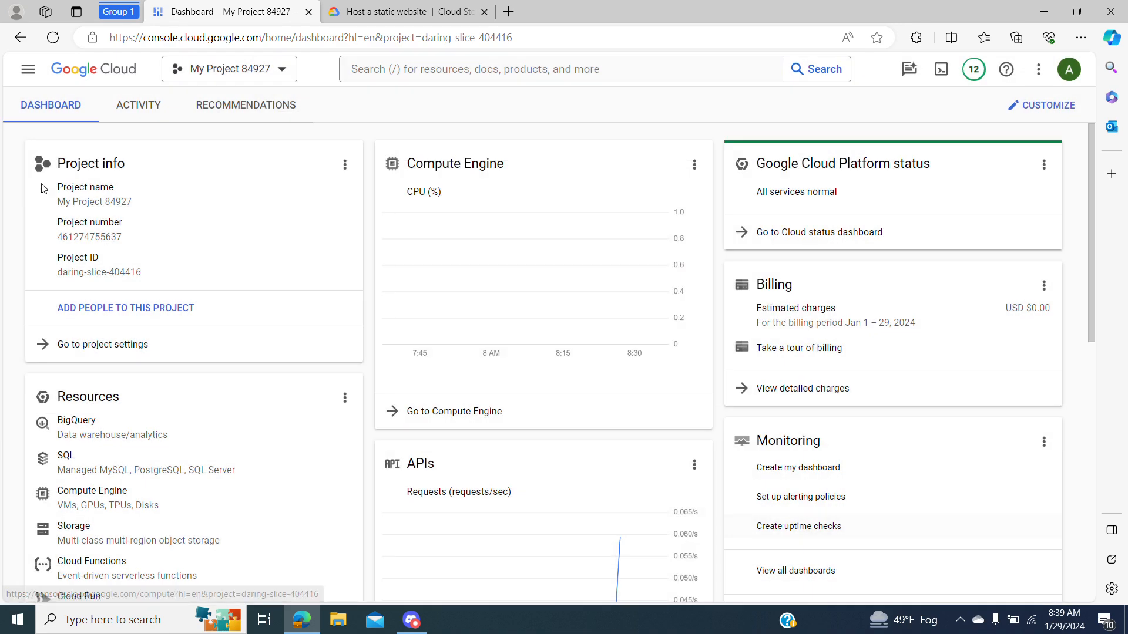
left_click(29, 72)
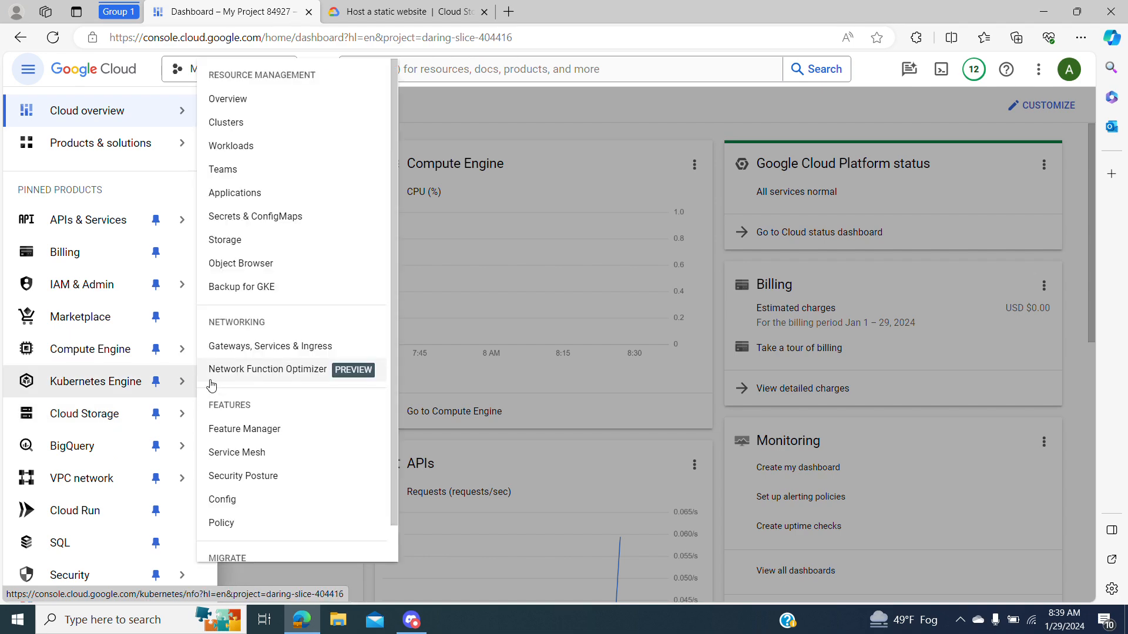
mouse_move(186, 418)
left_click(224, 424)
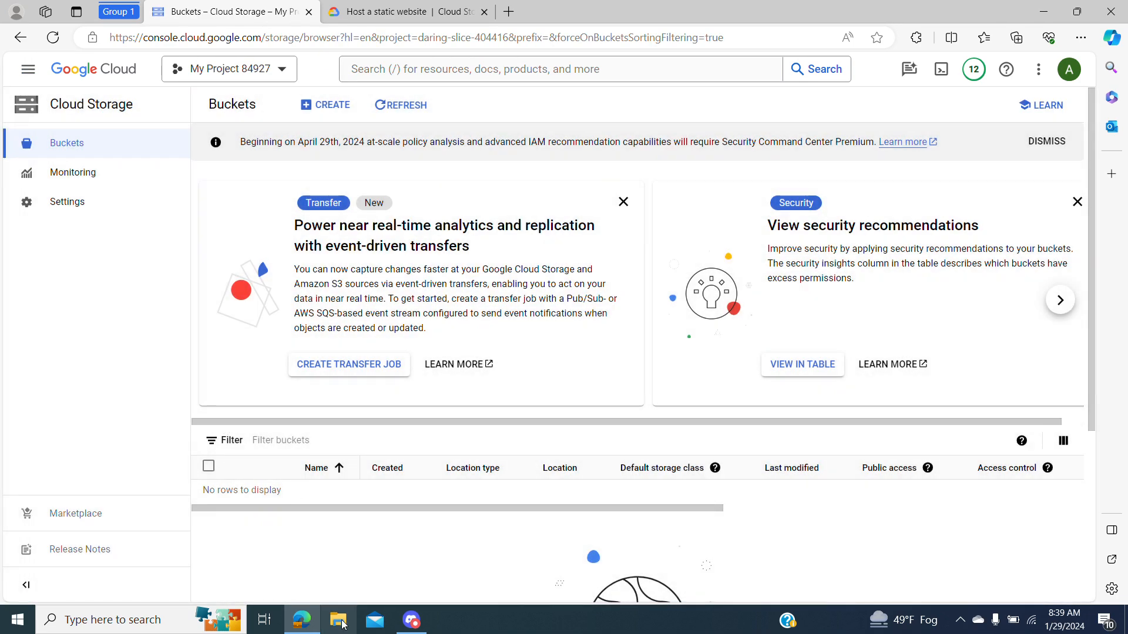
Step: Open the resume-gcp folder on the desktop and preview its index.html page in the browser
left_click(1043, 11)
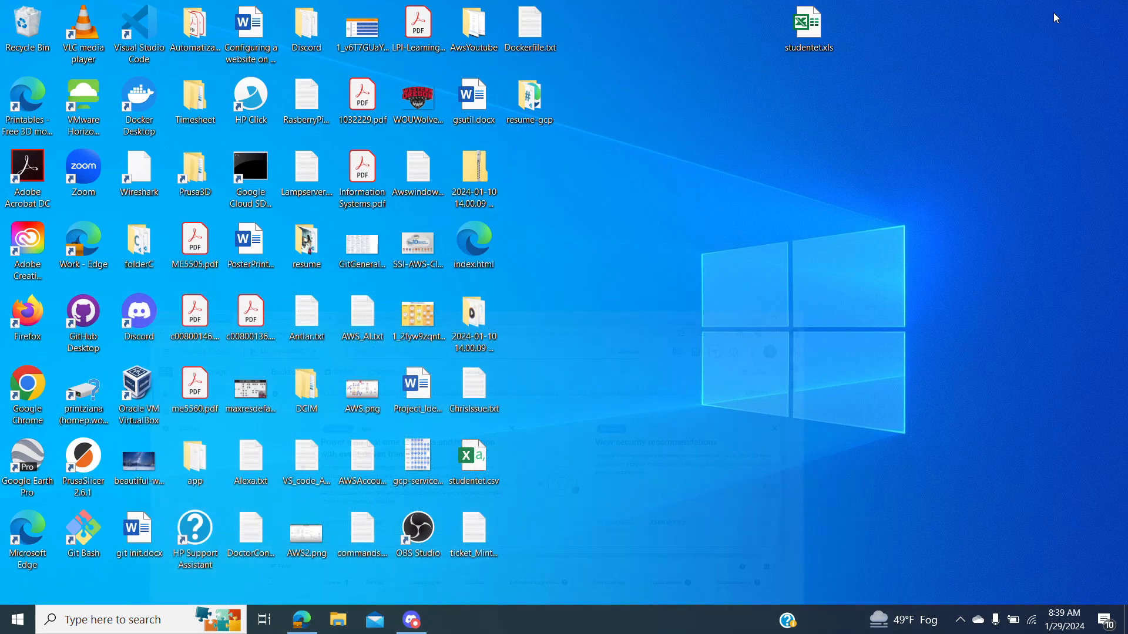
double_click(529, 118)
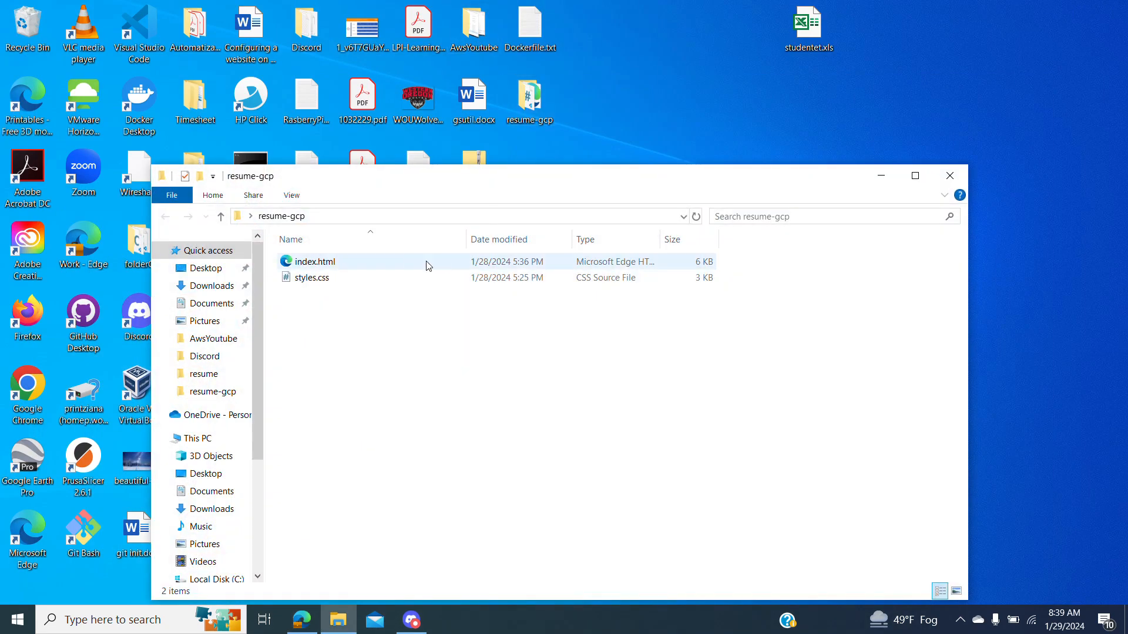
left_click(915, 176)
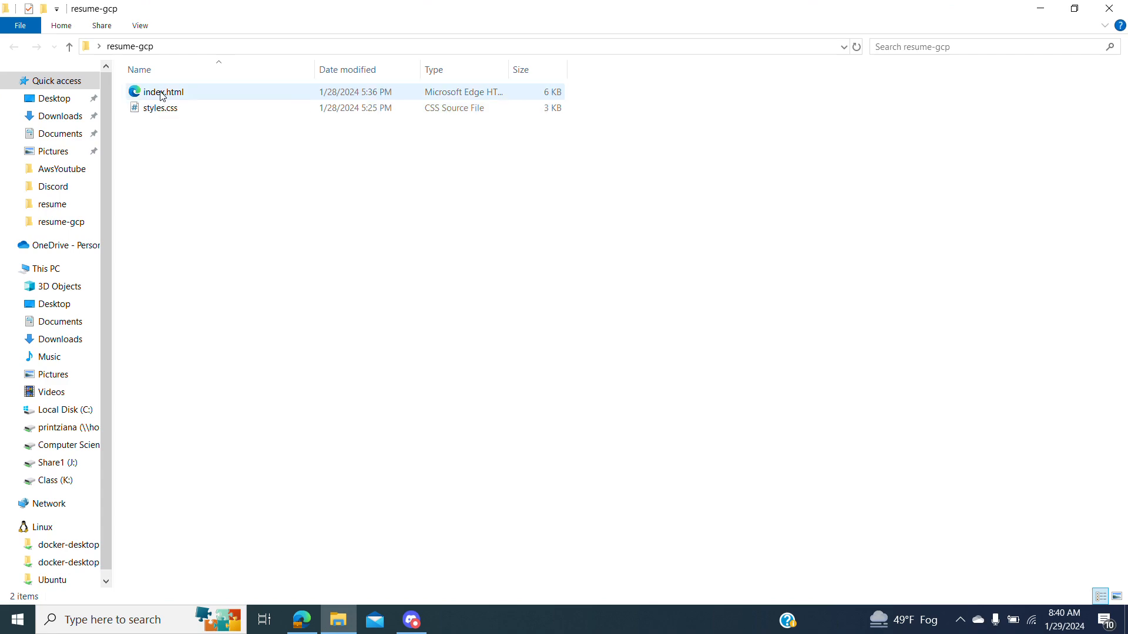
double_click(161, 93)
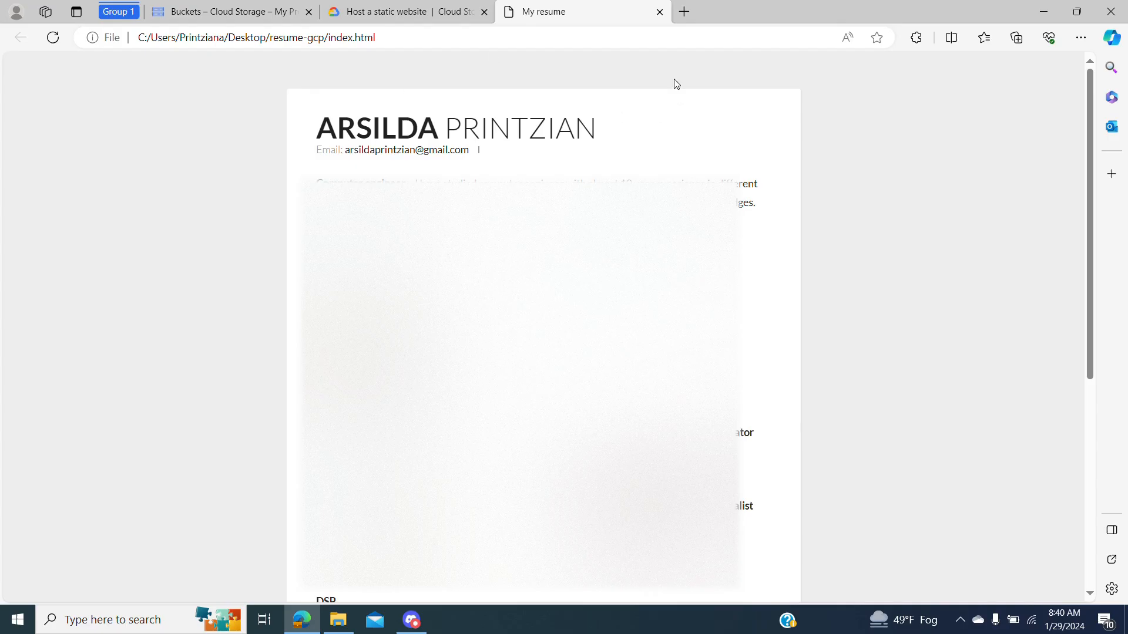
left_click(660, 12)
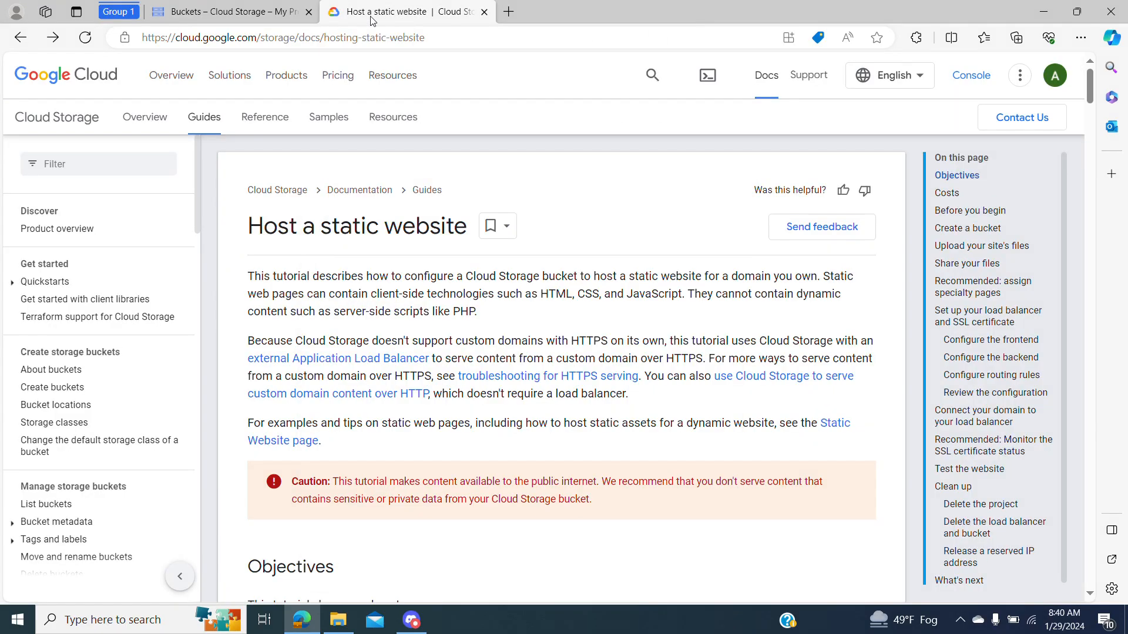
Step: Start creating a new Cloud Storage bucket and consult the bucket naming guidelines
left_click(261, 7)
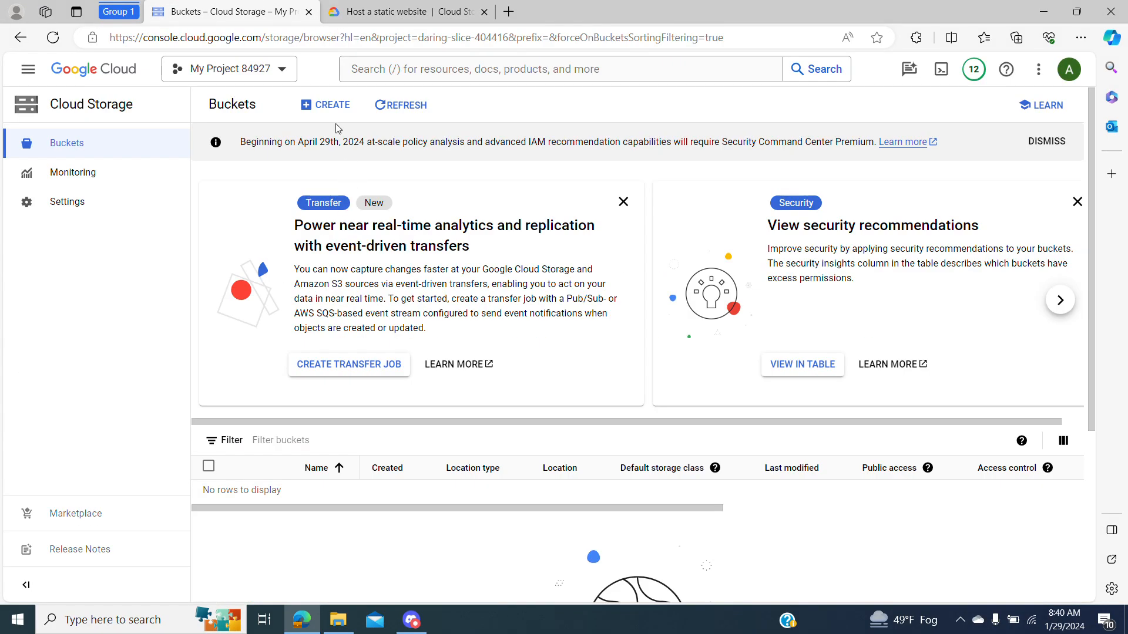
left_click(325, 105)
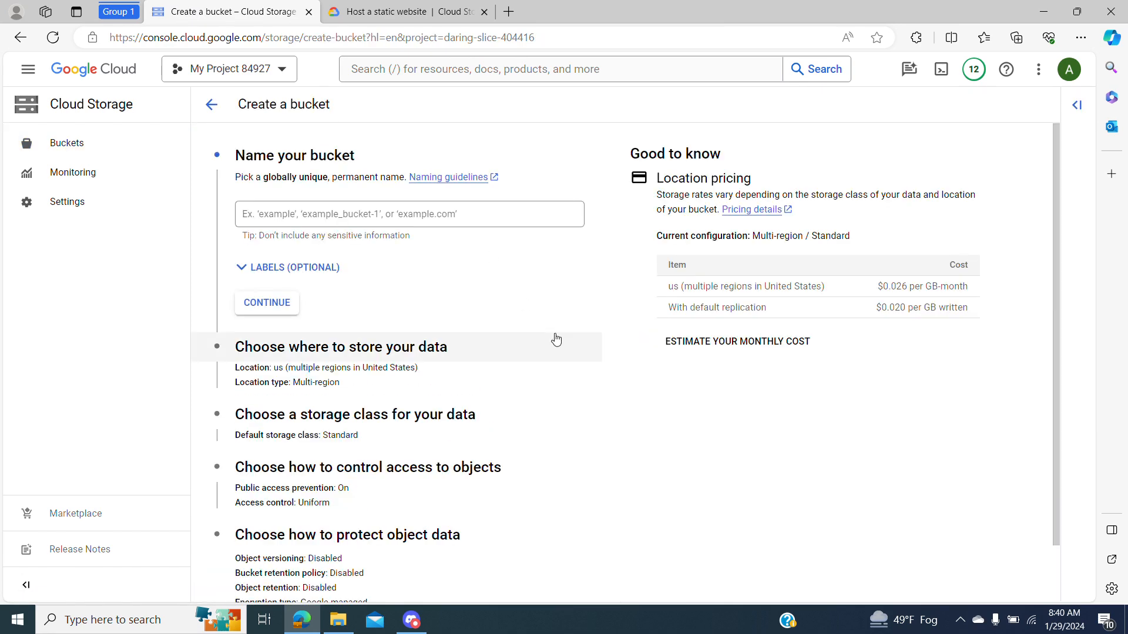
left_click(429, 219)
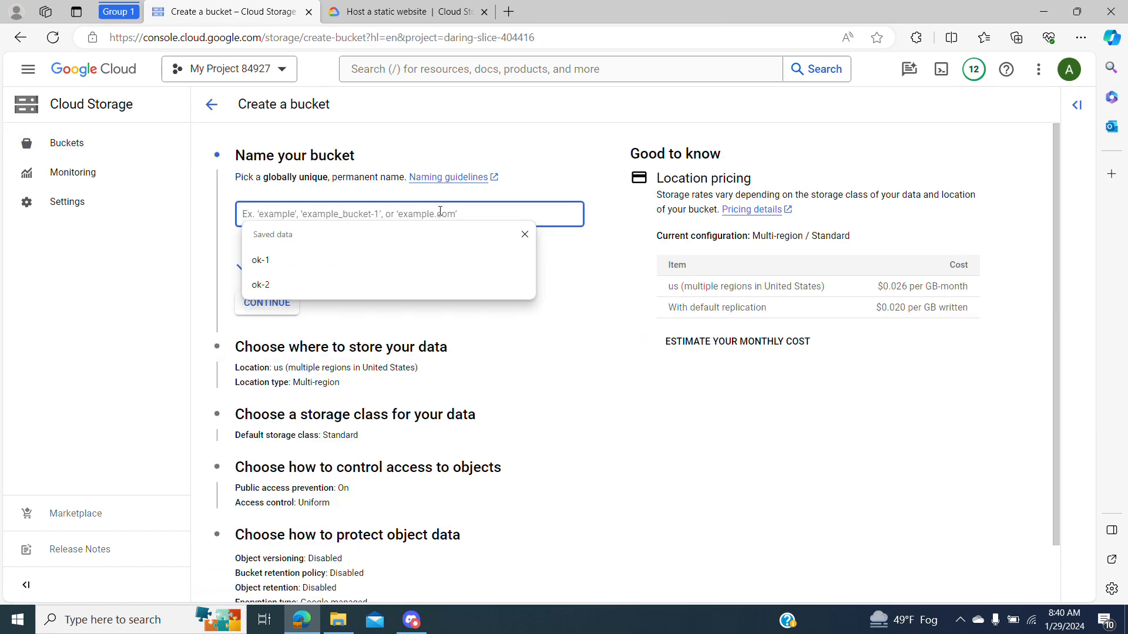
left_click(450, 177)
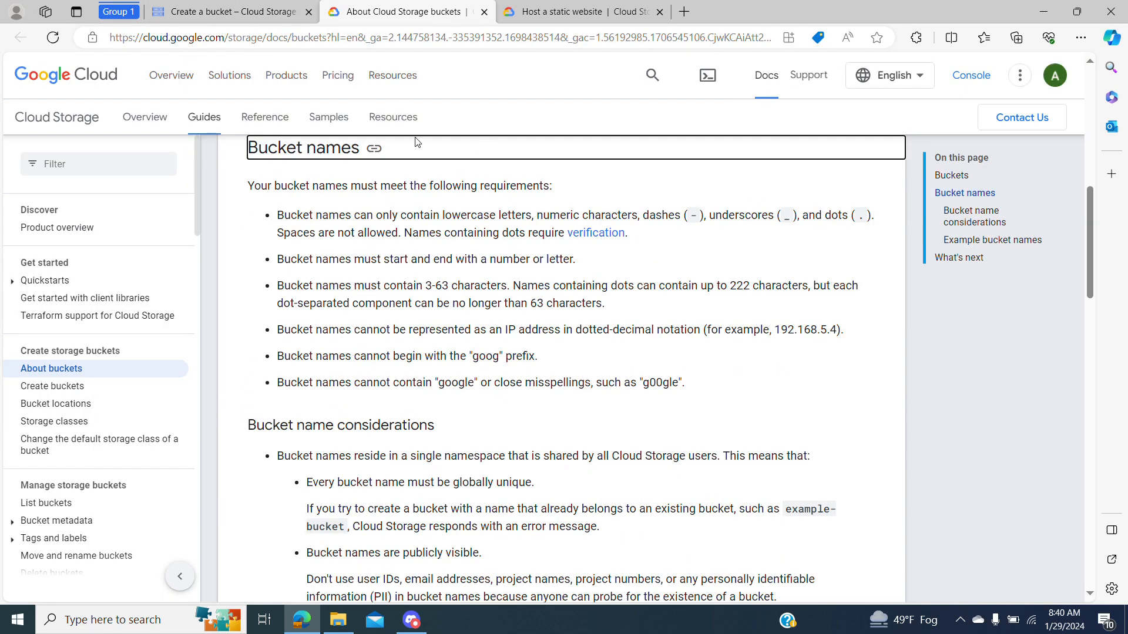
left_click(276, 11)
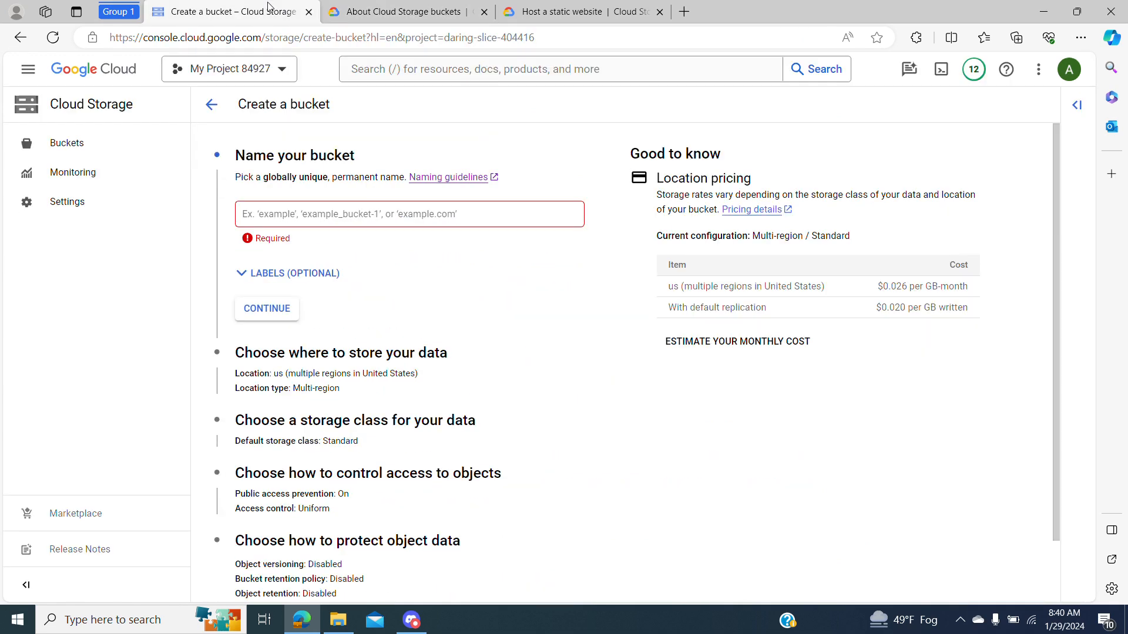
Step: Try to name the new bucket cv-test
left_click(332, 217)
left_click(602, 287)
left_click(400, 219)
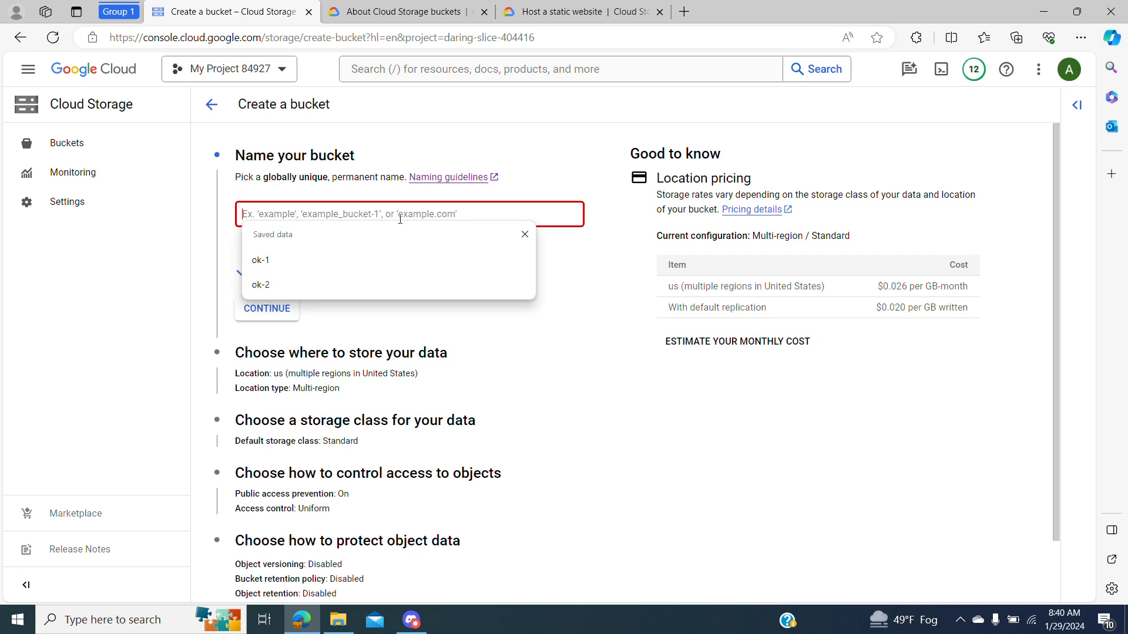
left_click(577, 332)
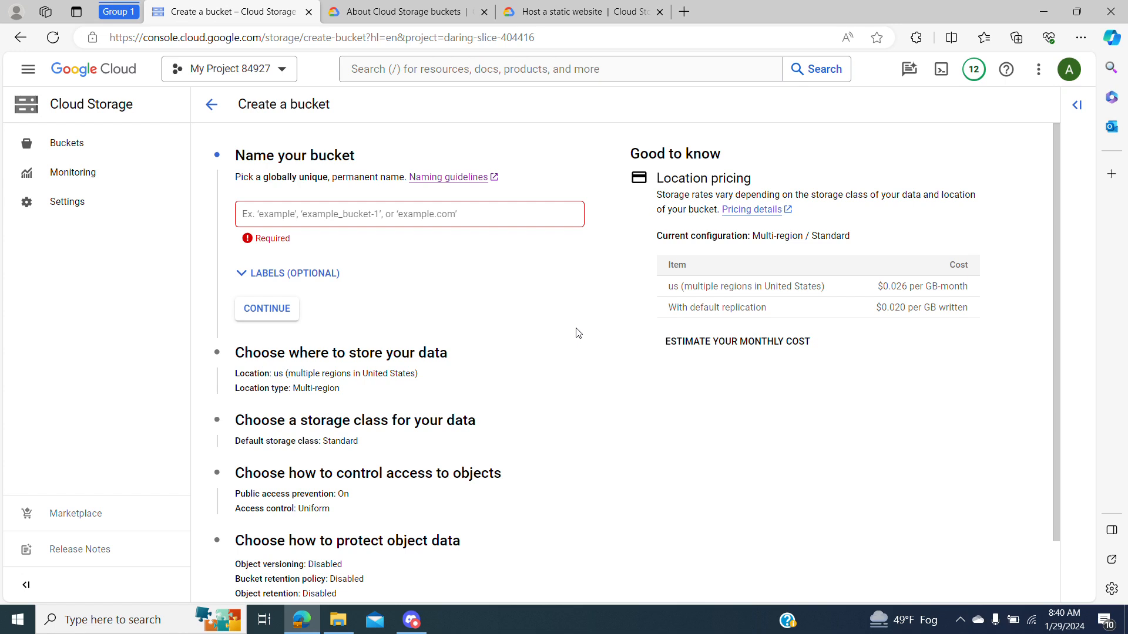
left_click(400, 218)
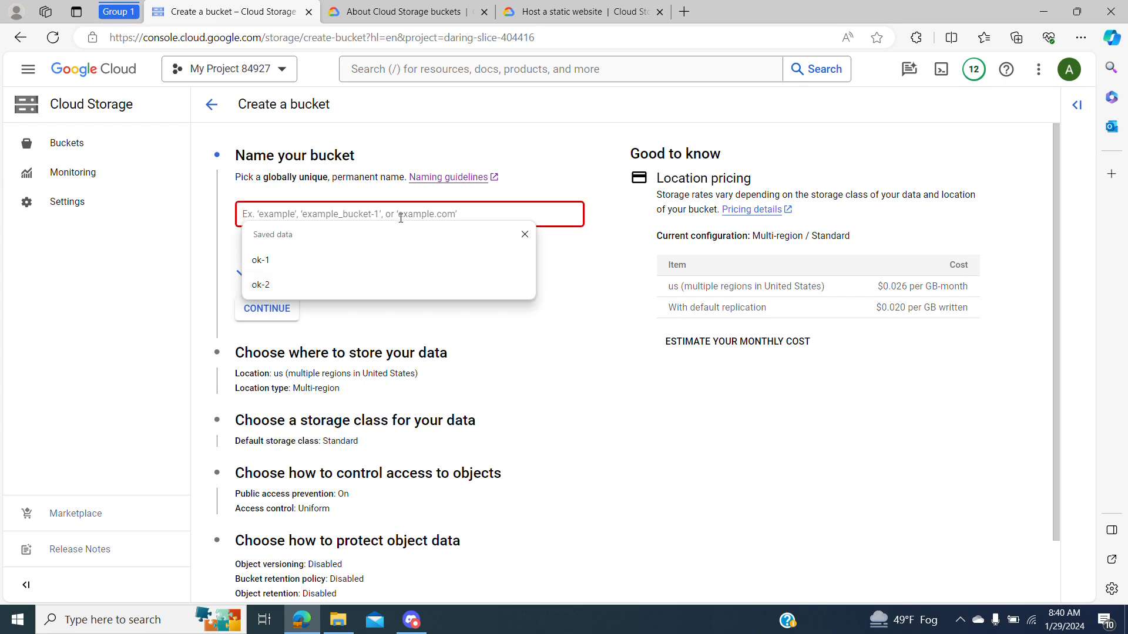
type("cv")
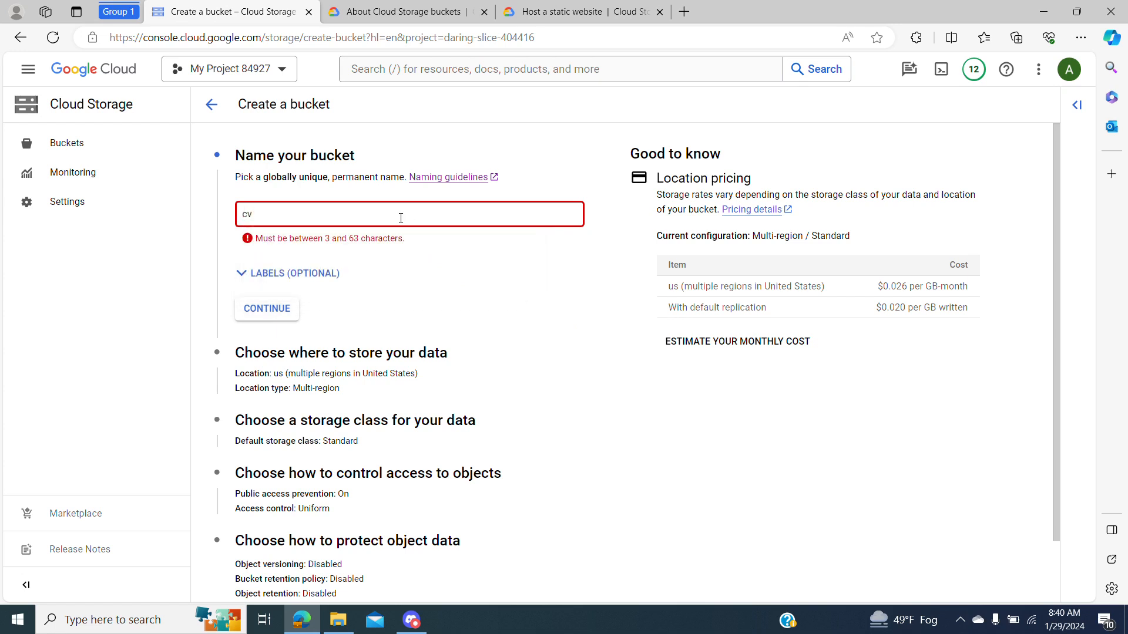
type("-test")
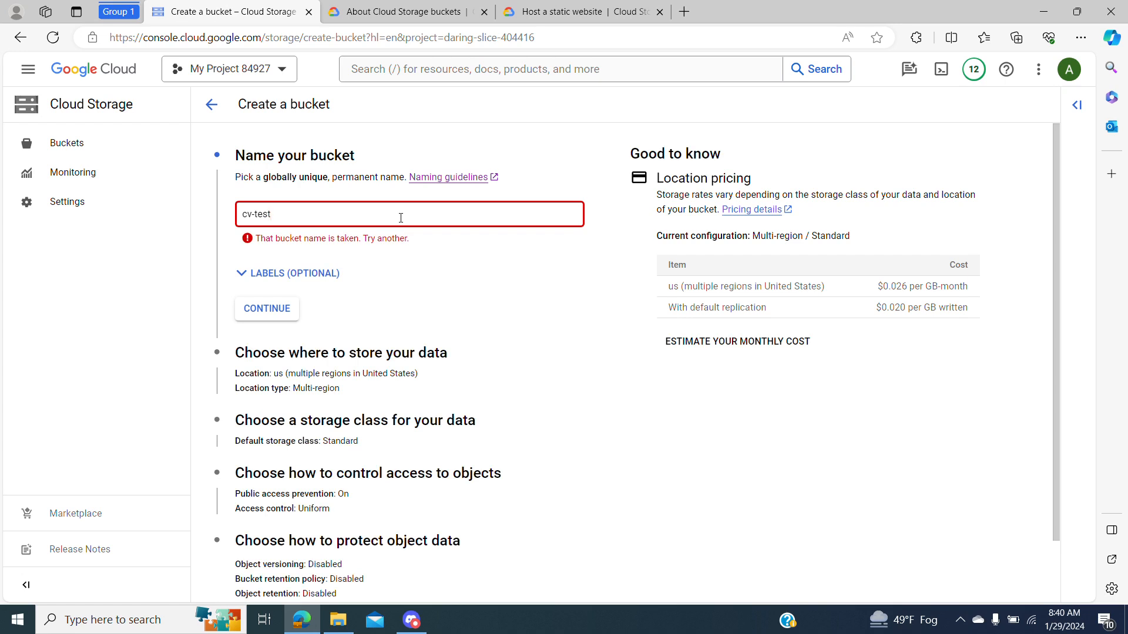
Step: Replace the new bucket's name with testcv
key("BackSpace")
key("BackSpace")
key("BackSpace")
key("BackSpace")
key("BackSpace")
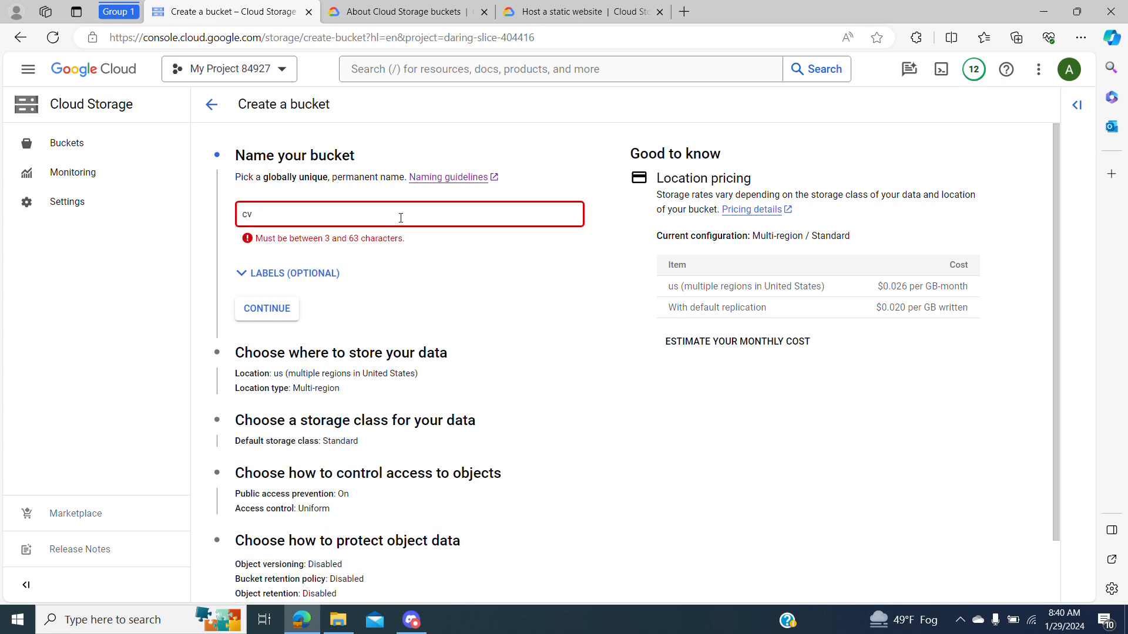
key("BackSpace")
key("BackSpace")
type("testc")
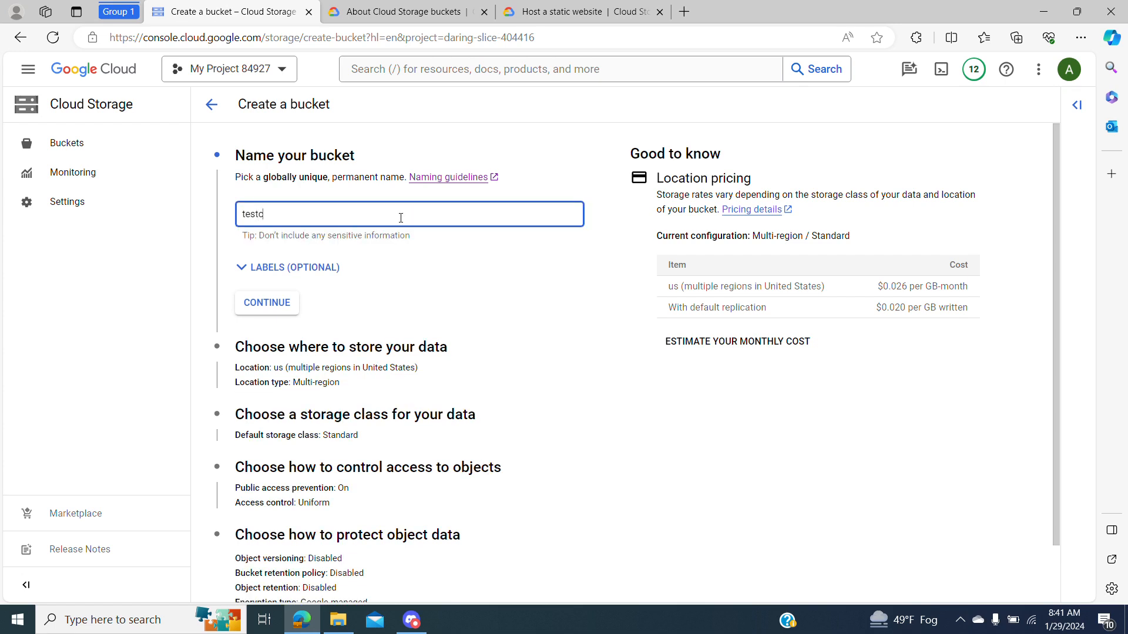
left_click(485, 295)
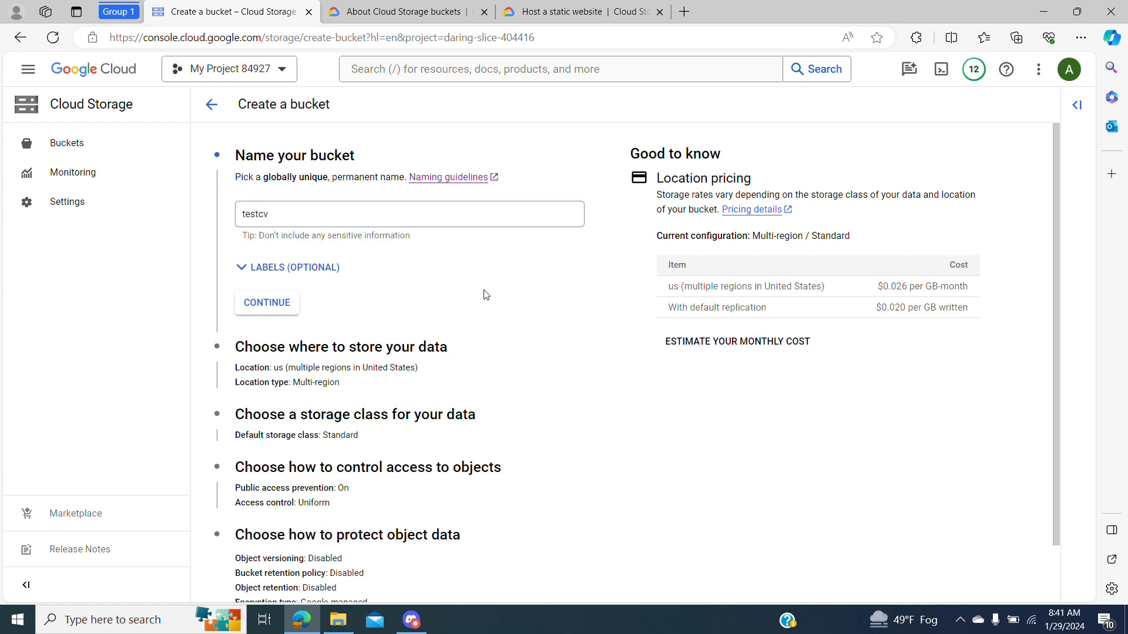
Step: Review the location type and default storage class options for the new bucket
left_click(429, 351)
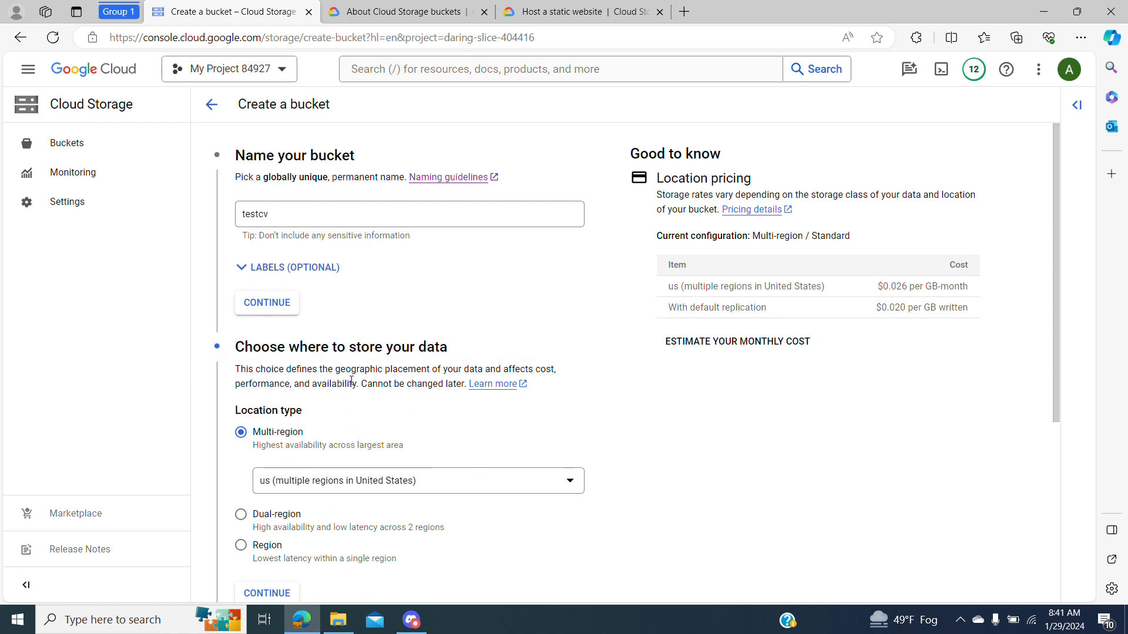
left_click(363, 361)
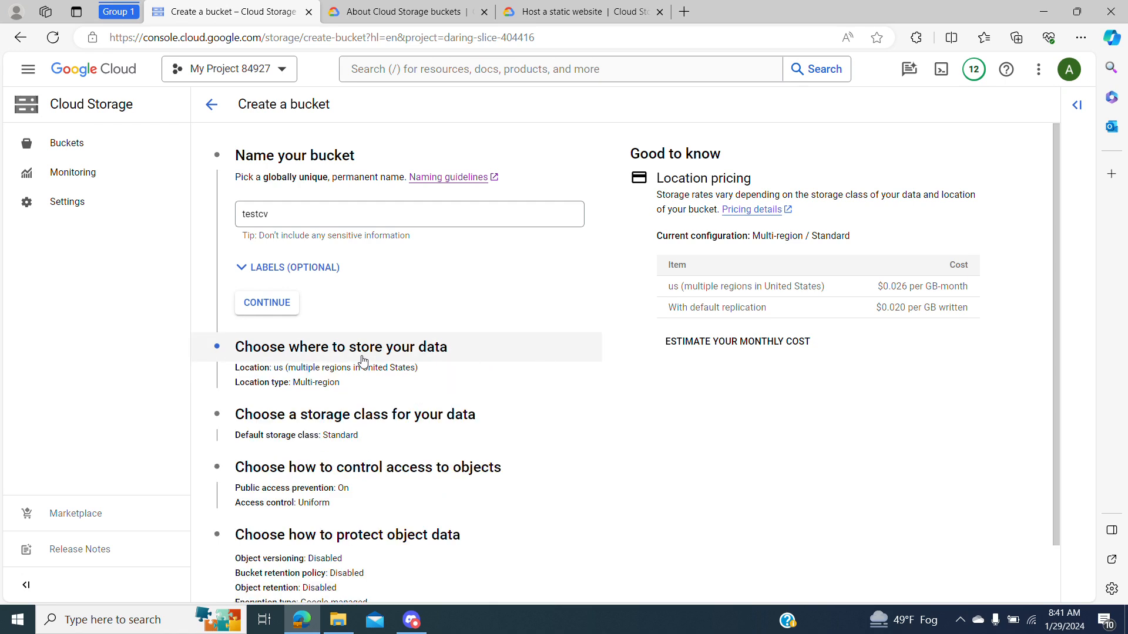
left_click(321, 434)
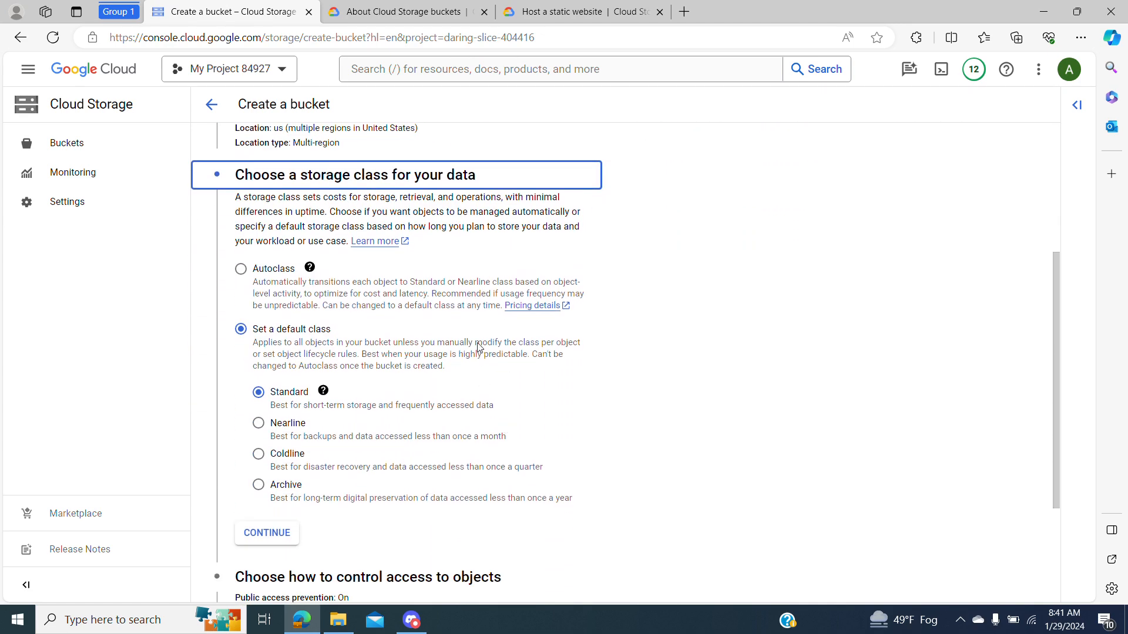
left_click(446, 189)
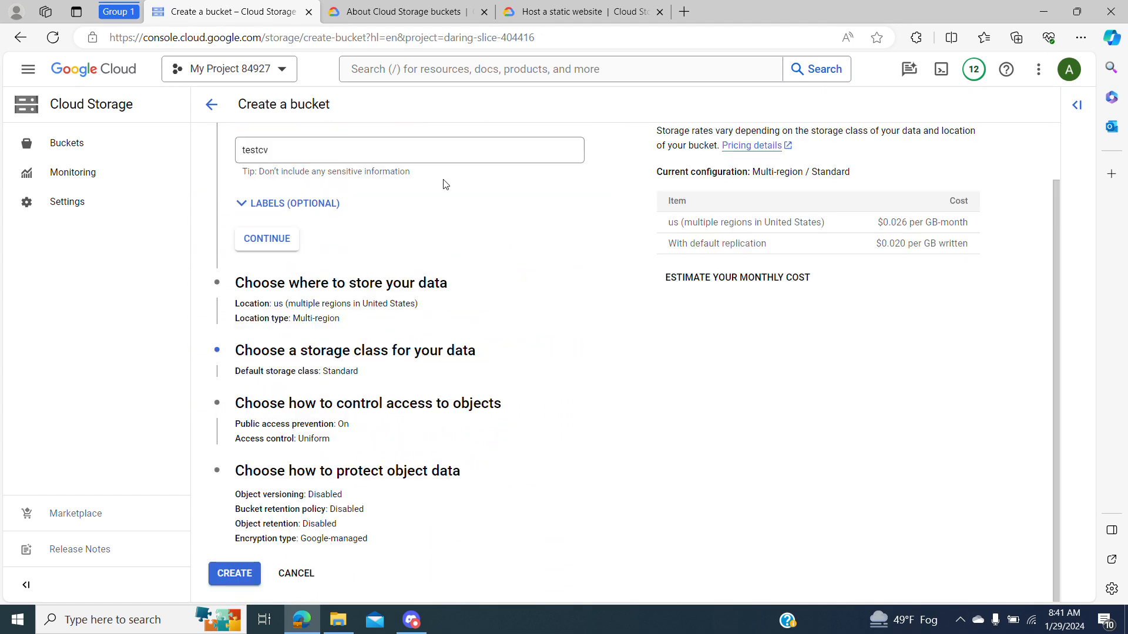
Step: Turn off public access prevention in the new bucket's object access settings
left_click(376, 423)
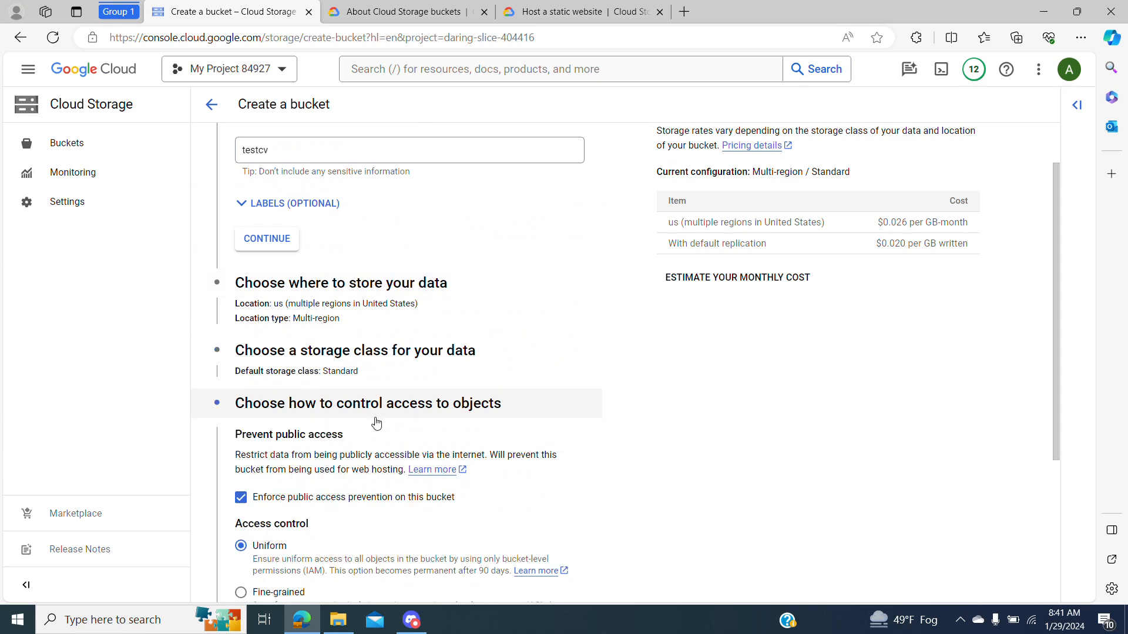
left_click(240, 501)
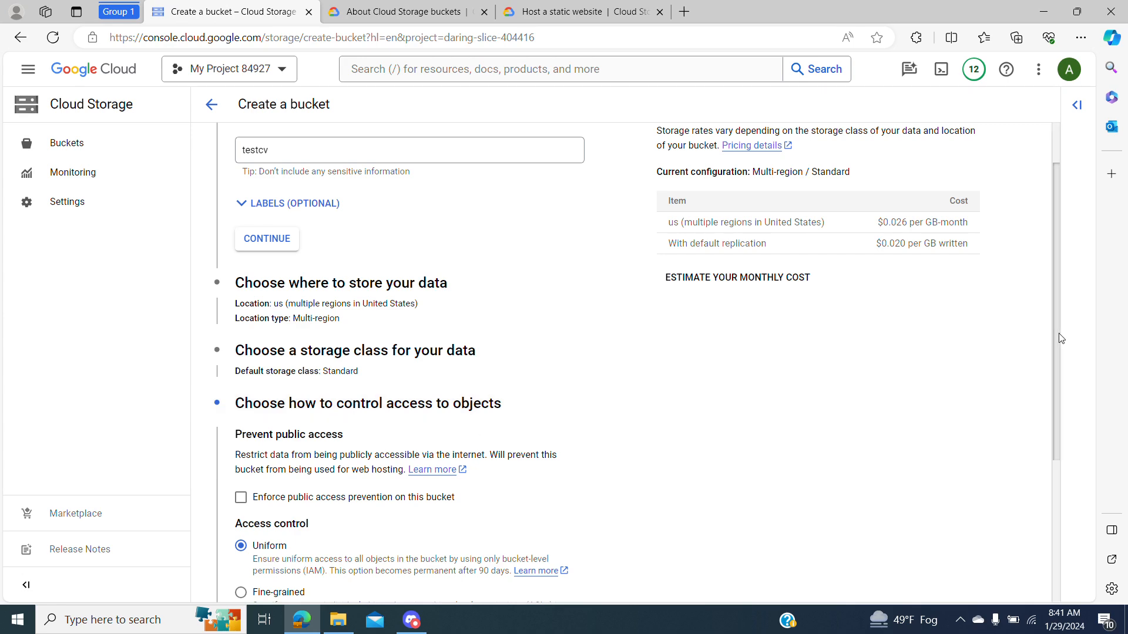
left_click_drag(1060, 339, 1060, 395)
left_click(407, 315)
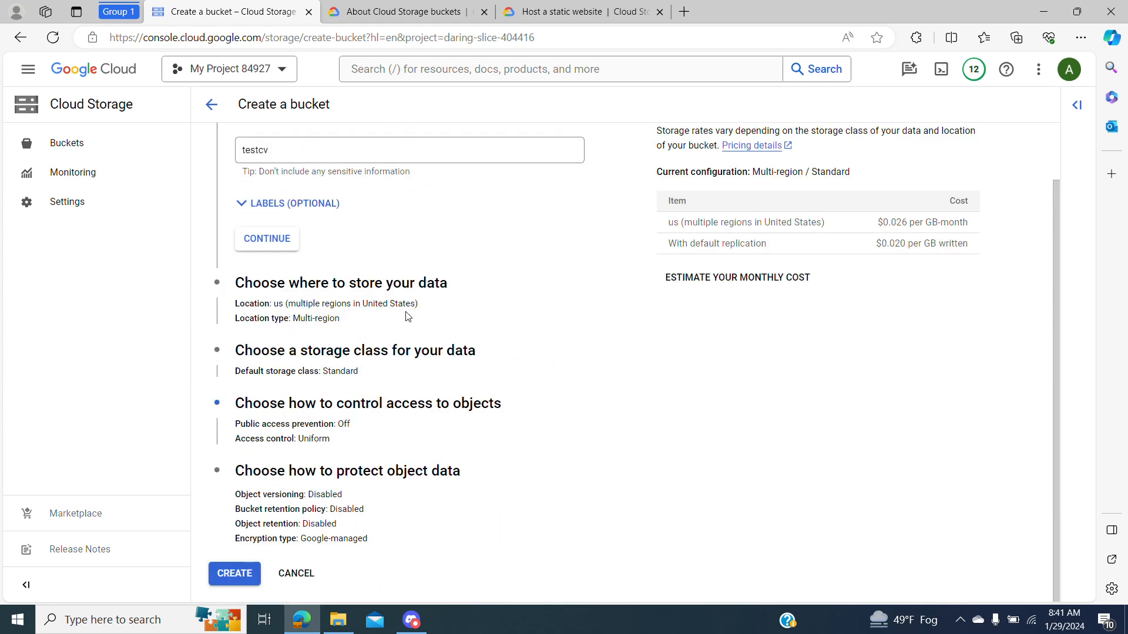
Step: Review the object data protection options for the new bucket
left_click(374, 472)
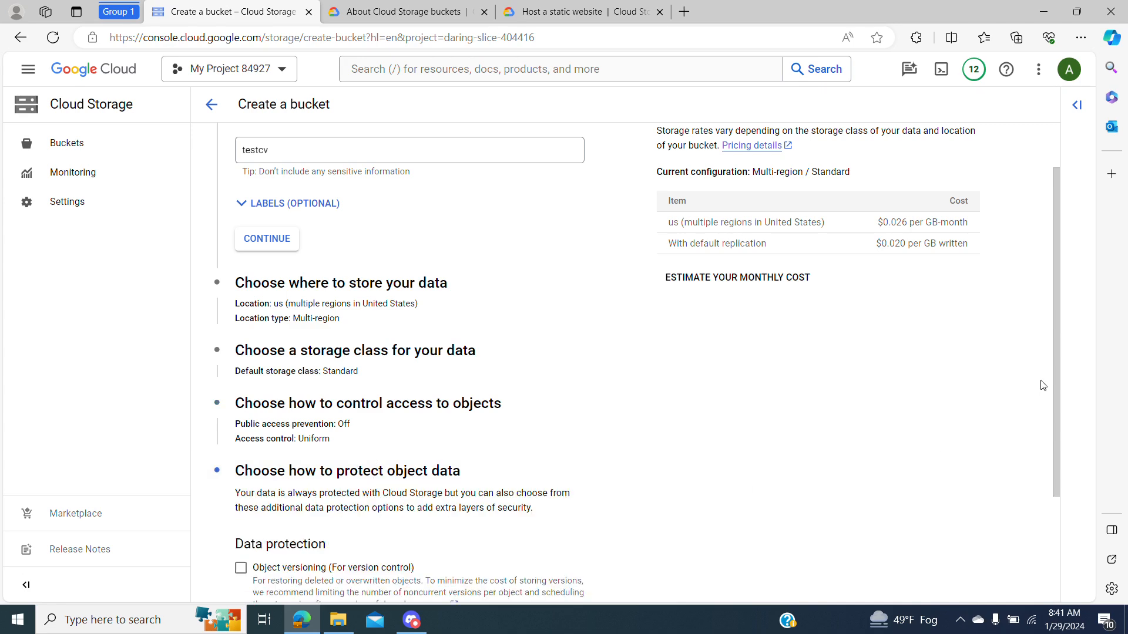
scroll(1043, 386, "down", 3)
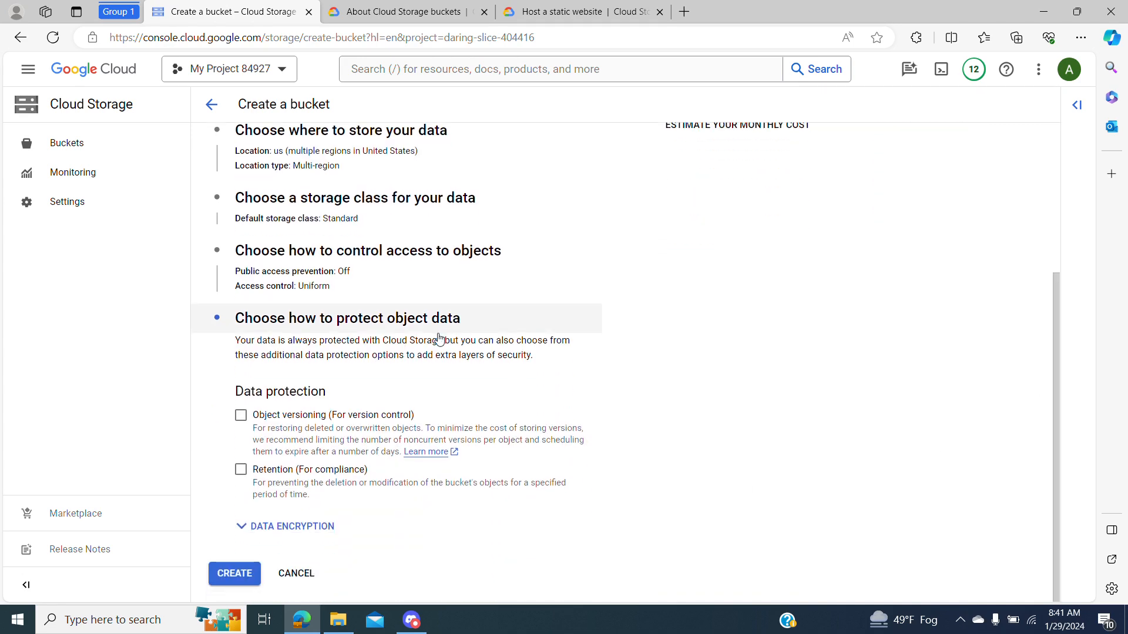
left_click(411, 326)
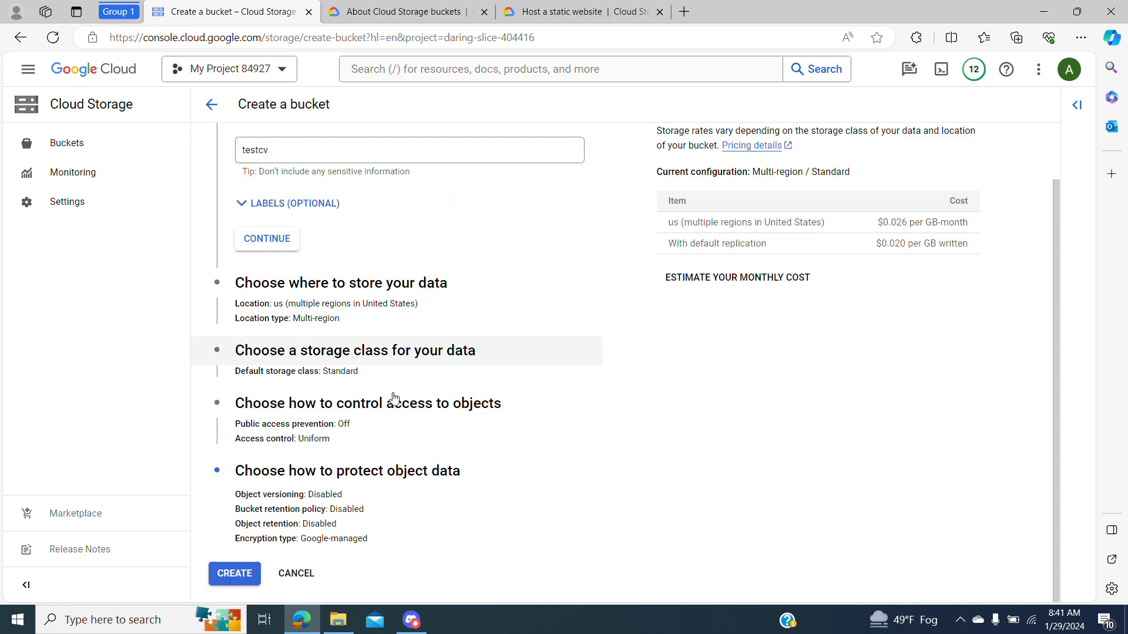
Step: Create the testcv bucket with the chosen settings and open it from the bucket list
left_click(238, 575)
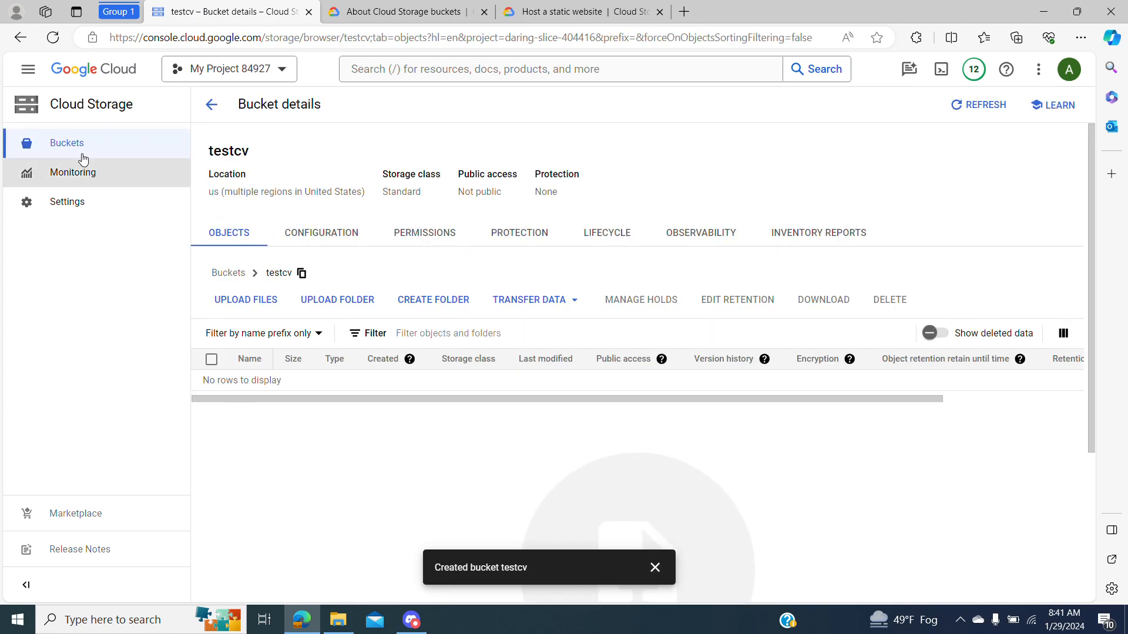
left_click(67, 142)
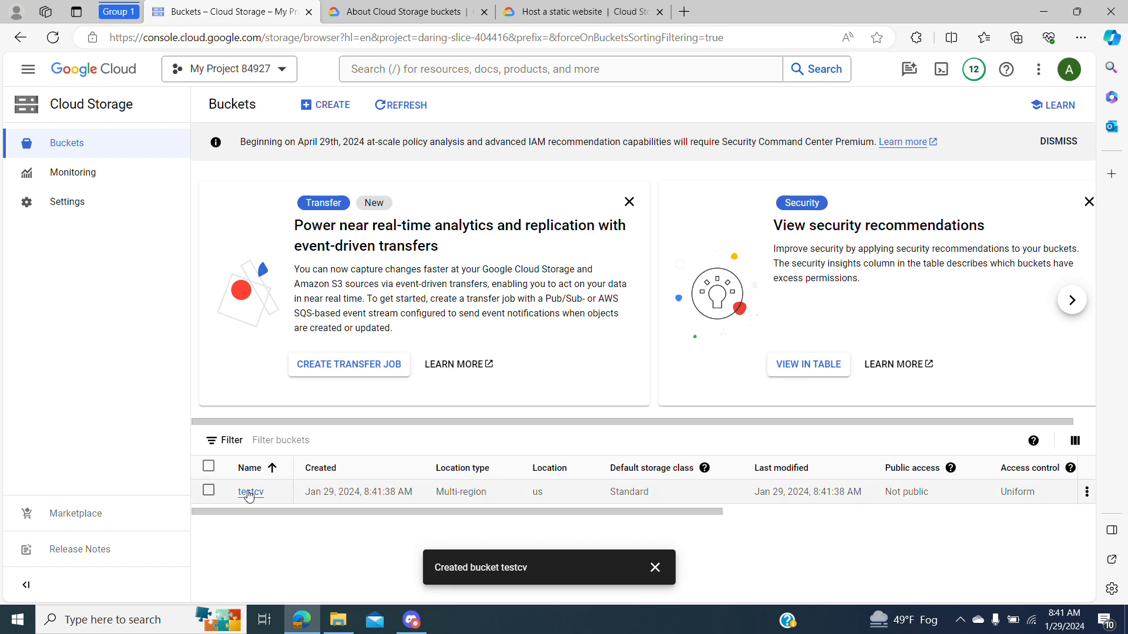
left_click(261, 493)
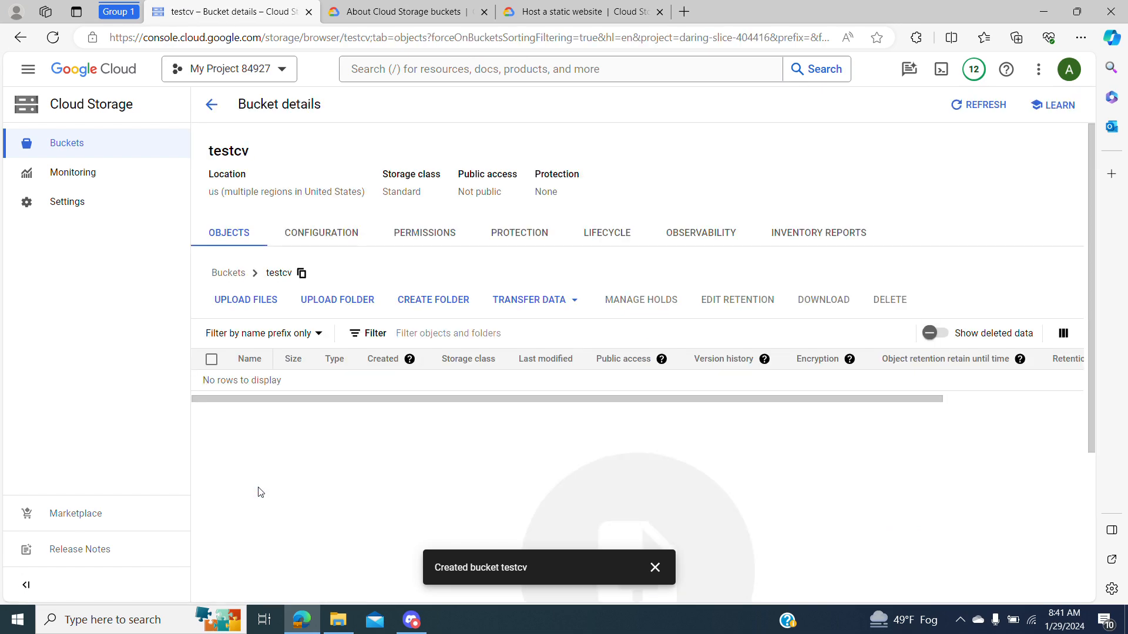
Step: Upload index.html and styles.css from the resume-gcp folder to the testcv bucket
left_click(272, 310)
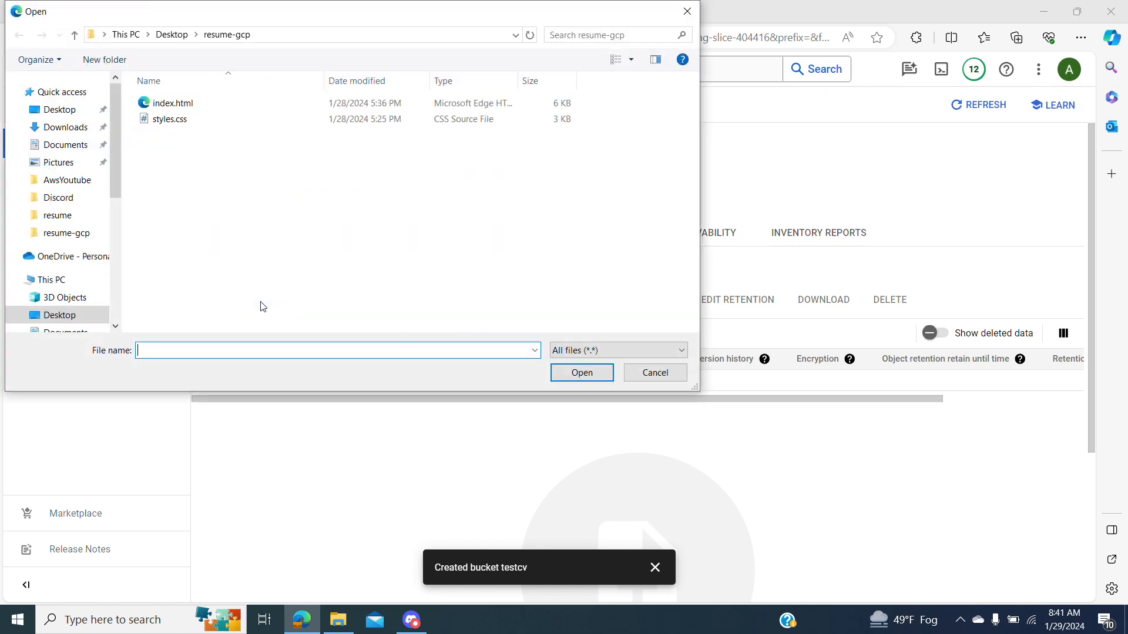
left_click(234, 119)
left_click(233, 105, "ctrl")
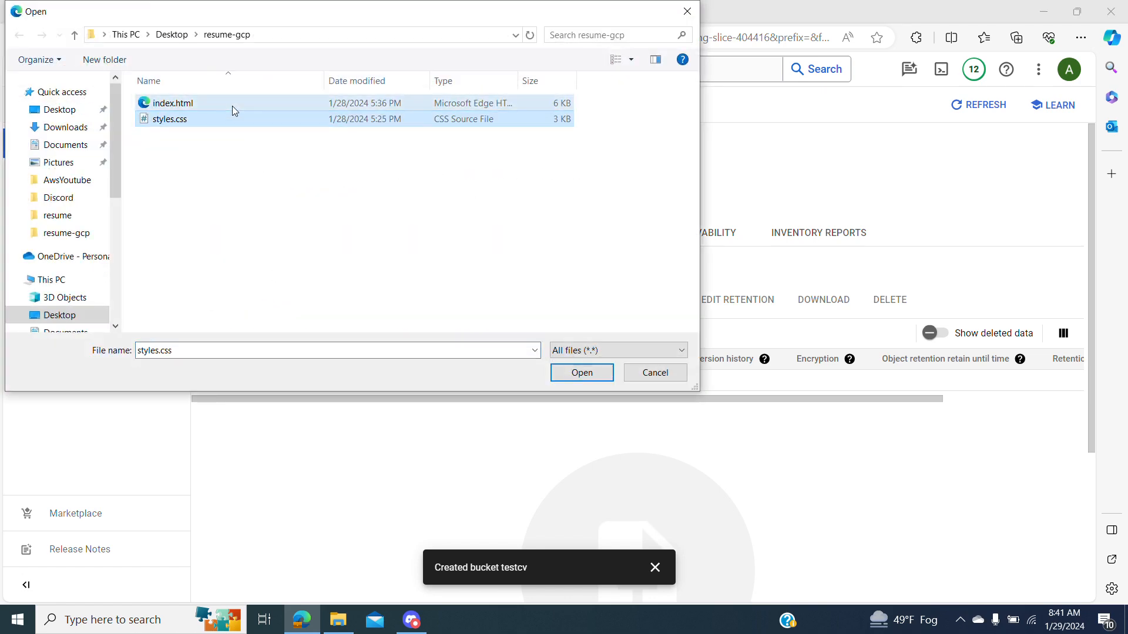
left_click(581, 373)
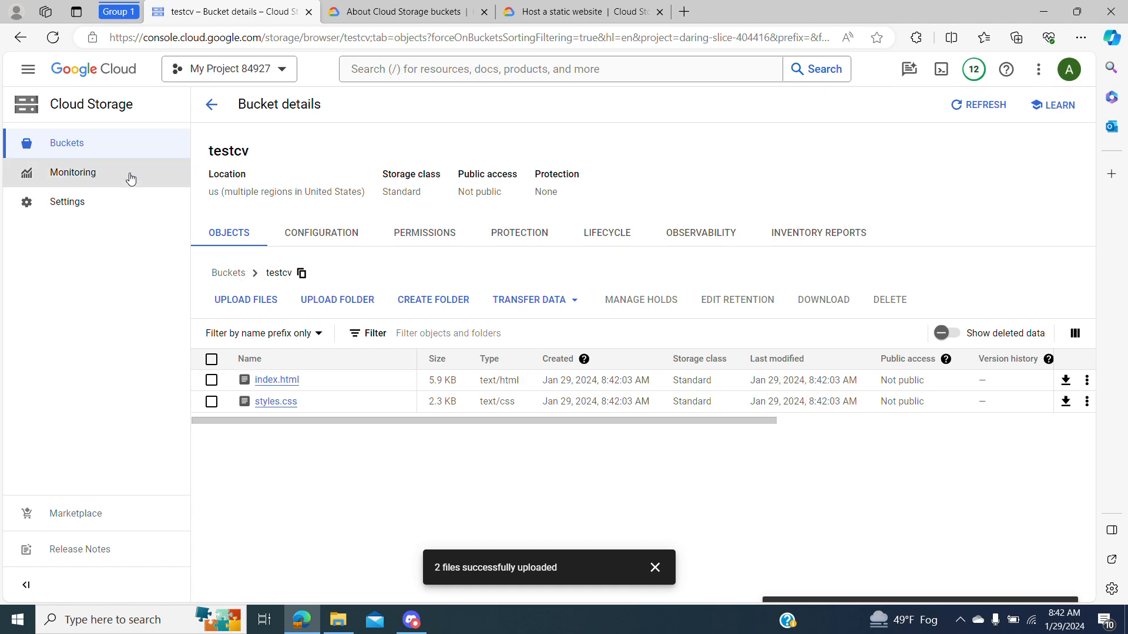
Step: Set the index (main) page suffix to index.html in the testcv bucket's website configuration and save it
left_click(118, 151)
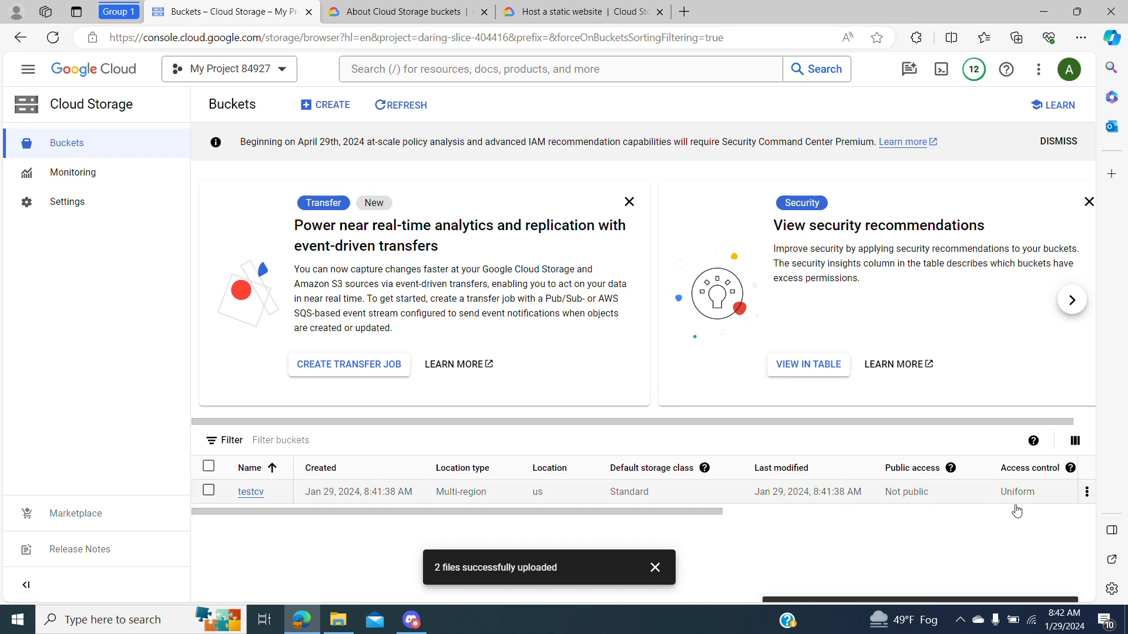
left_click(1086, 493)
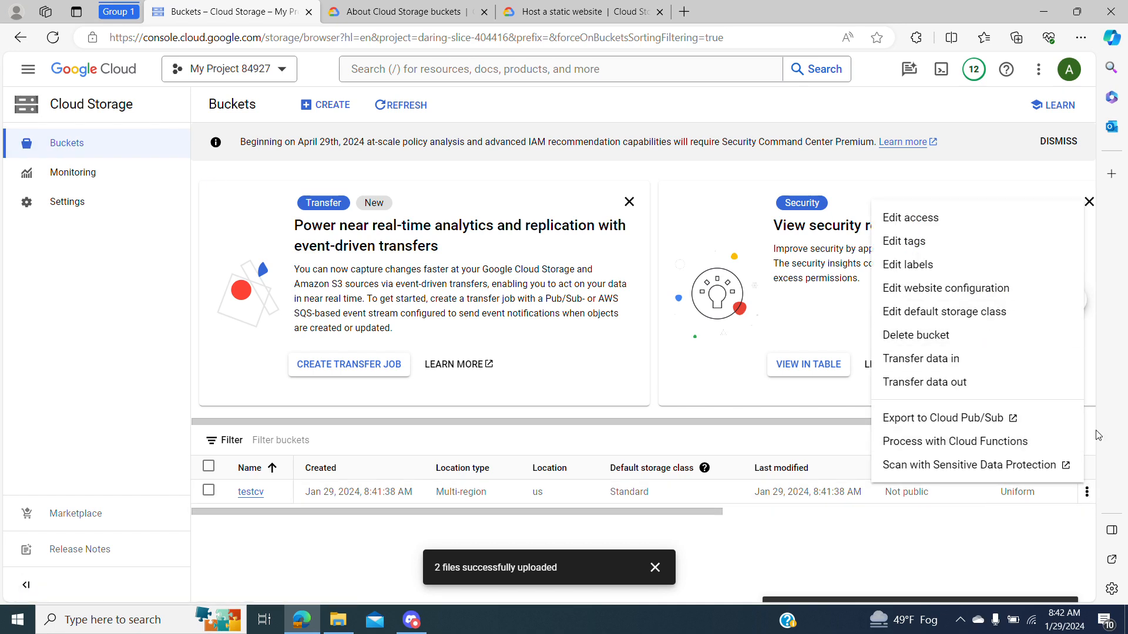
left_click(1087, 493)
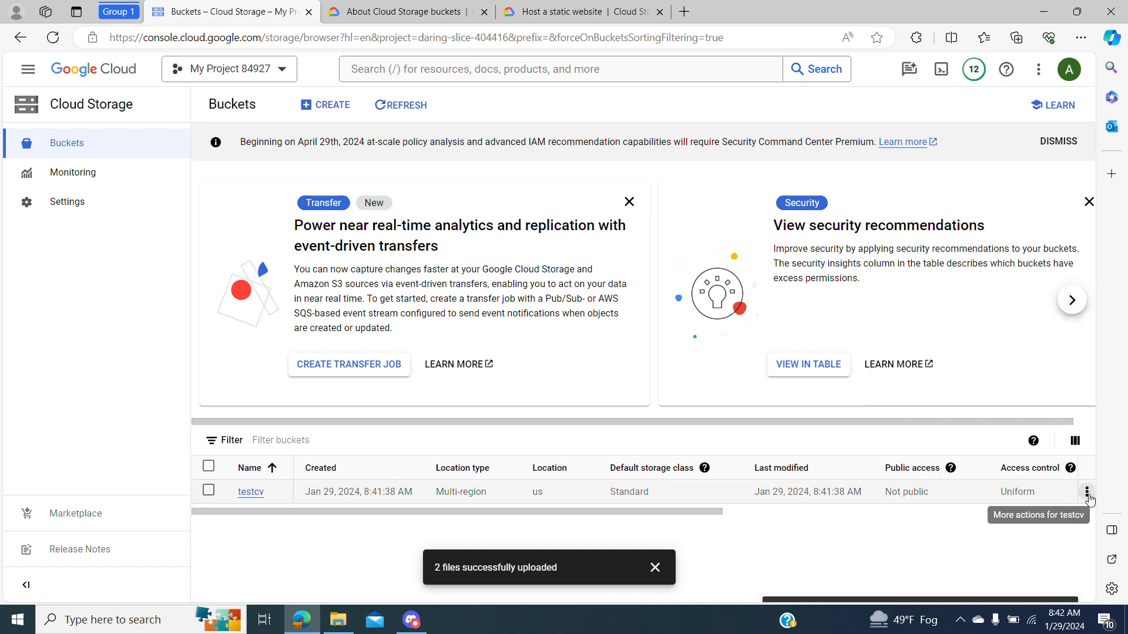
left_click(1087, 494)
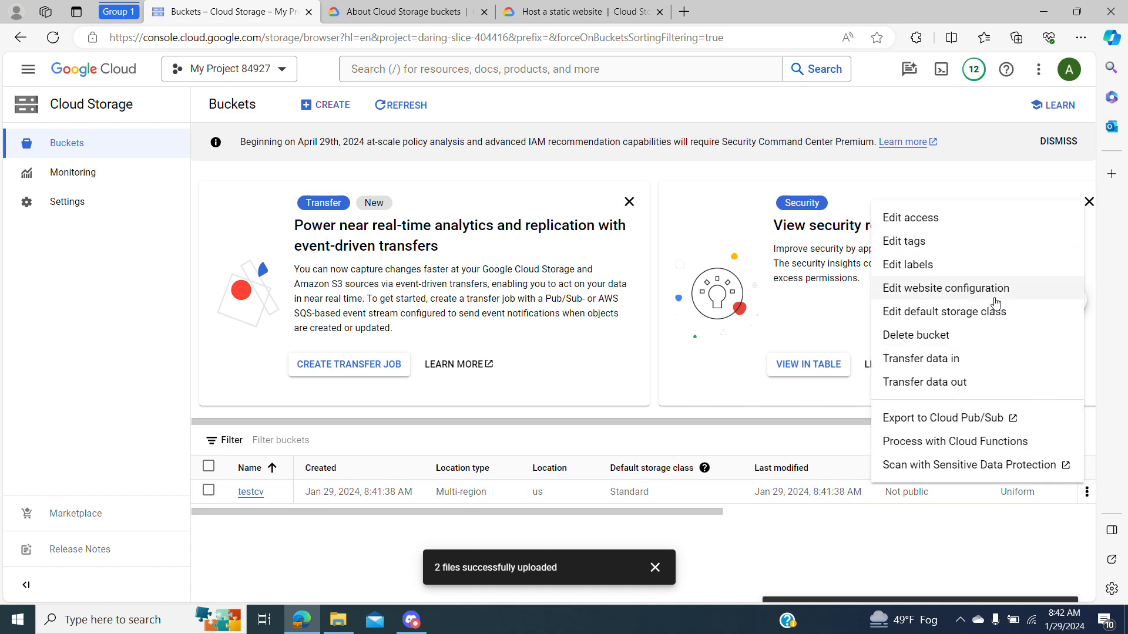
left_click(945, 288)
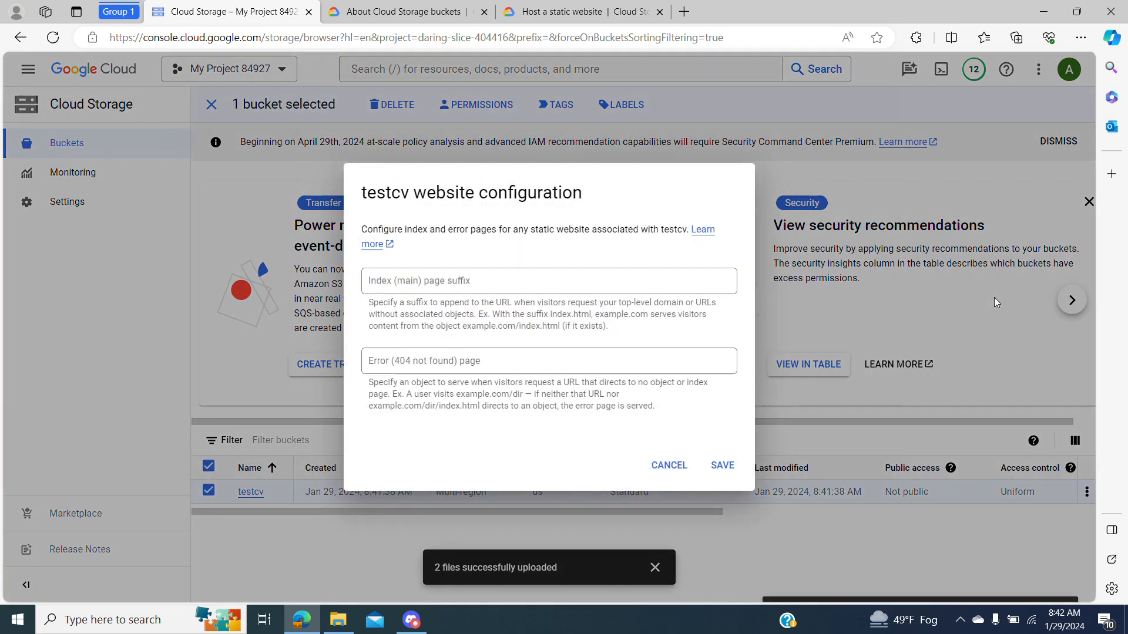
left_click(550, 281)
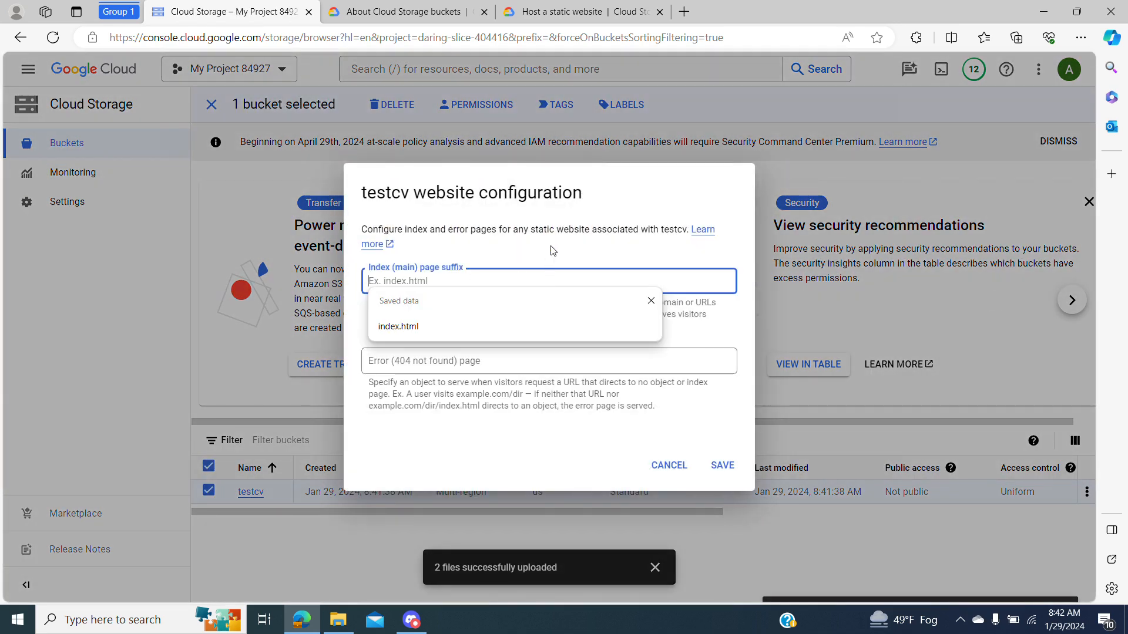
left_click(552, 251)
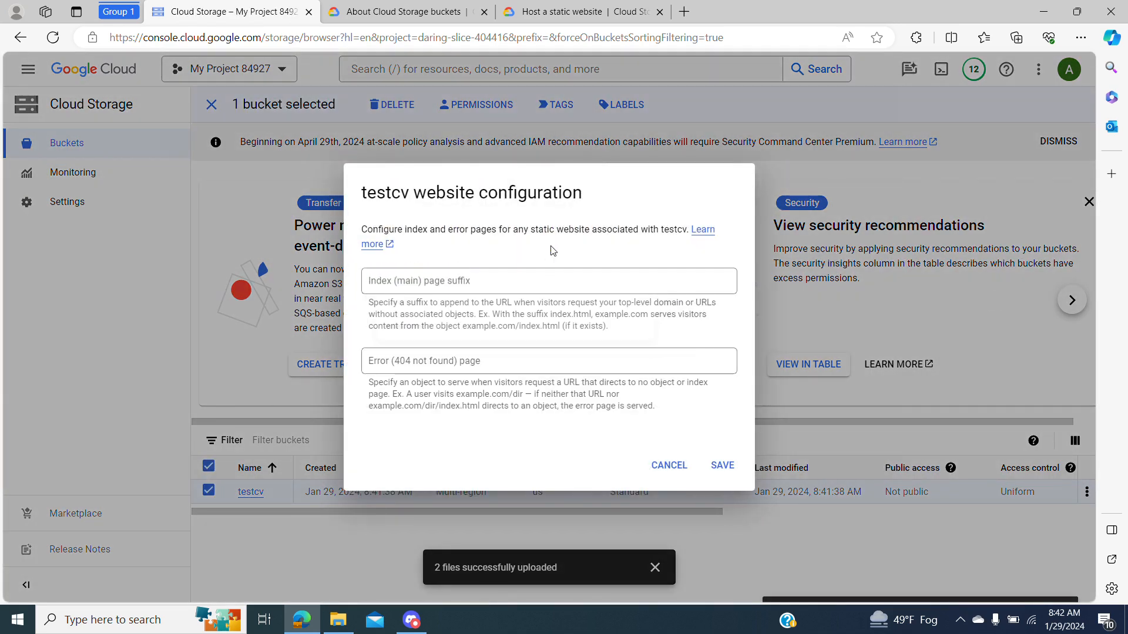
left_click(421, 285)
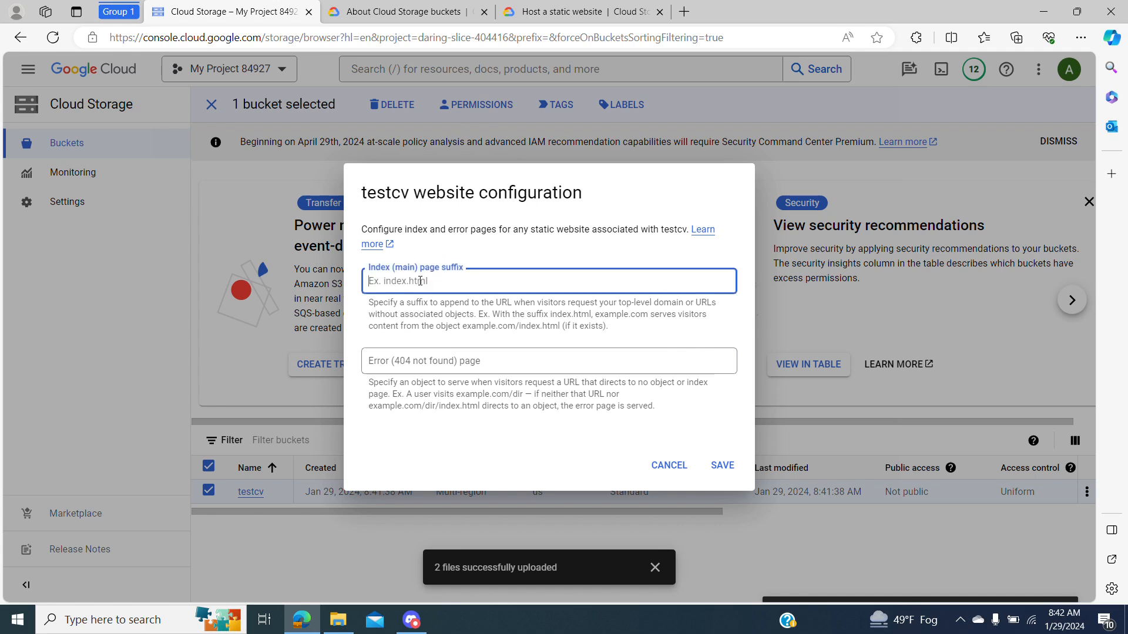
type("index.html")
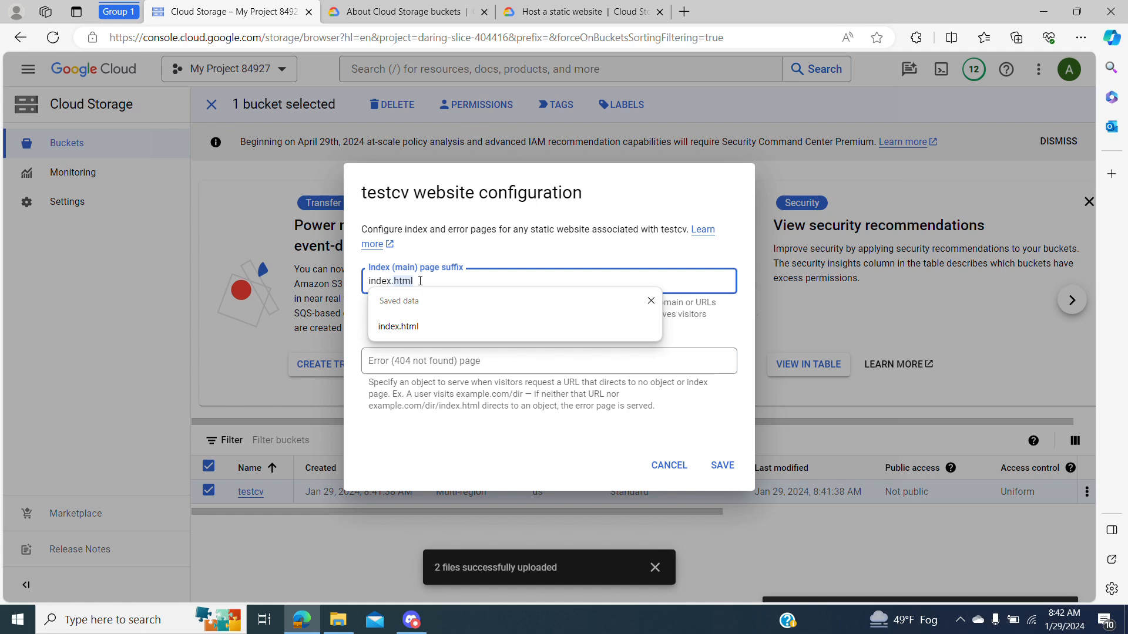
key("Return")
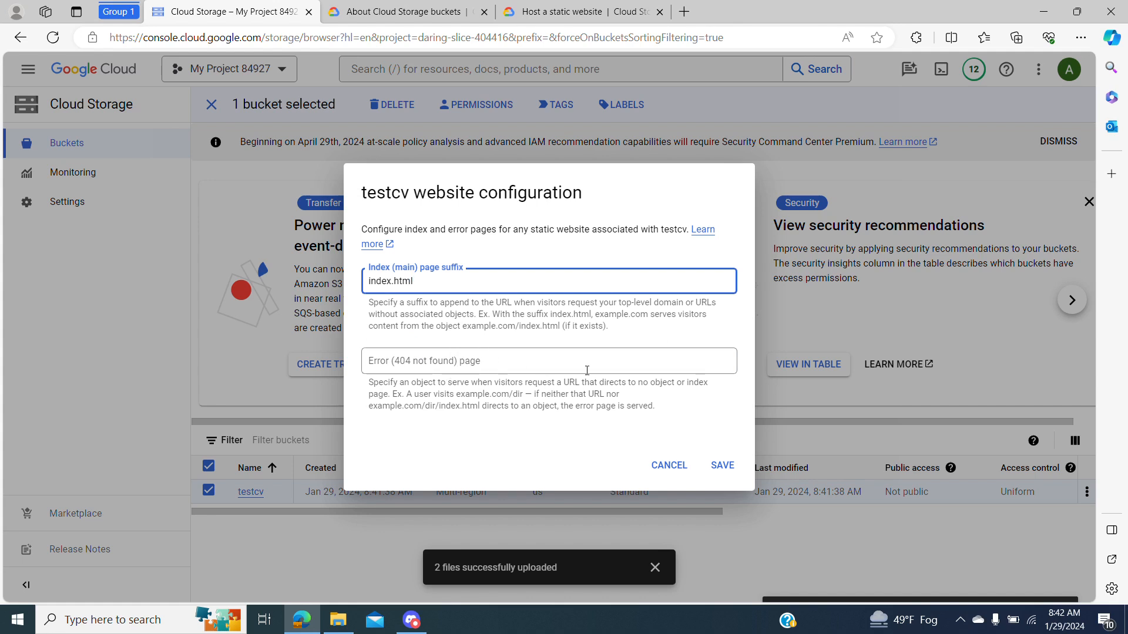
left_click(727, 478)
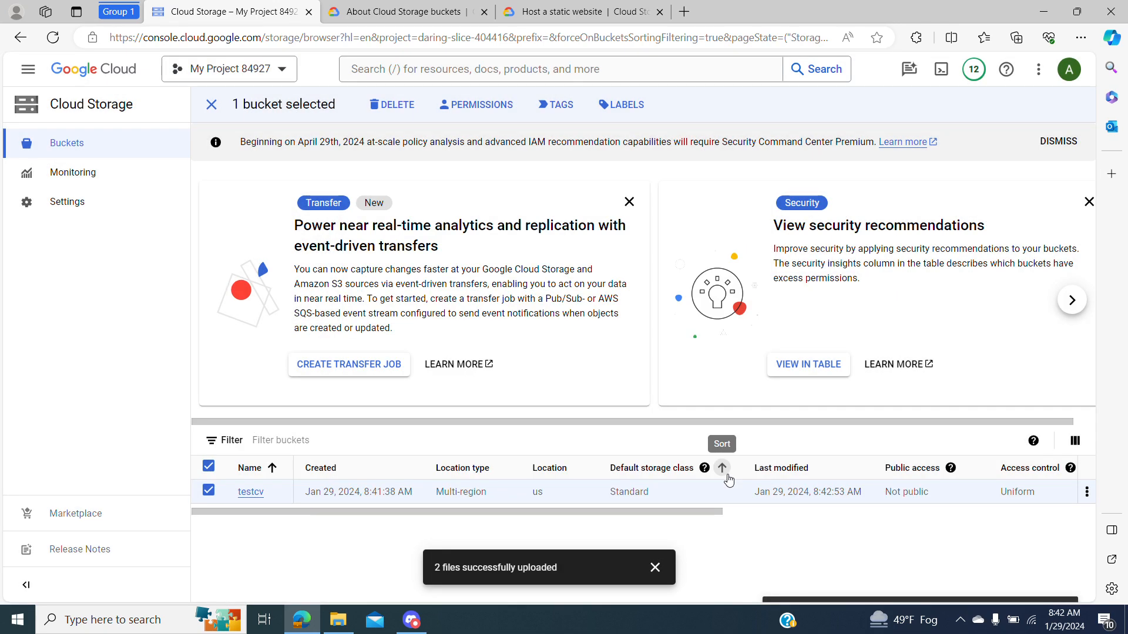
Step: Start a new access grant in the testcv bucket's permissions with allUsers as the new principal
left_click(257, 500)
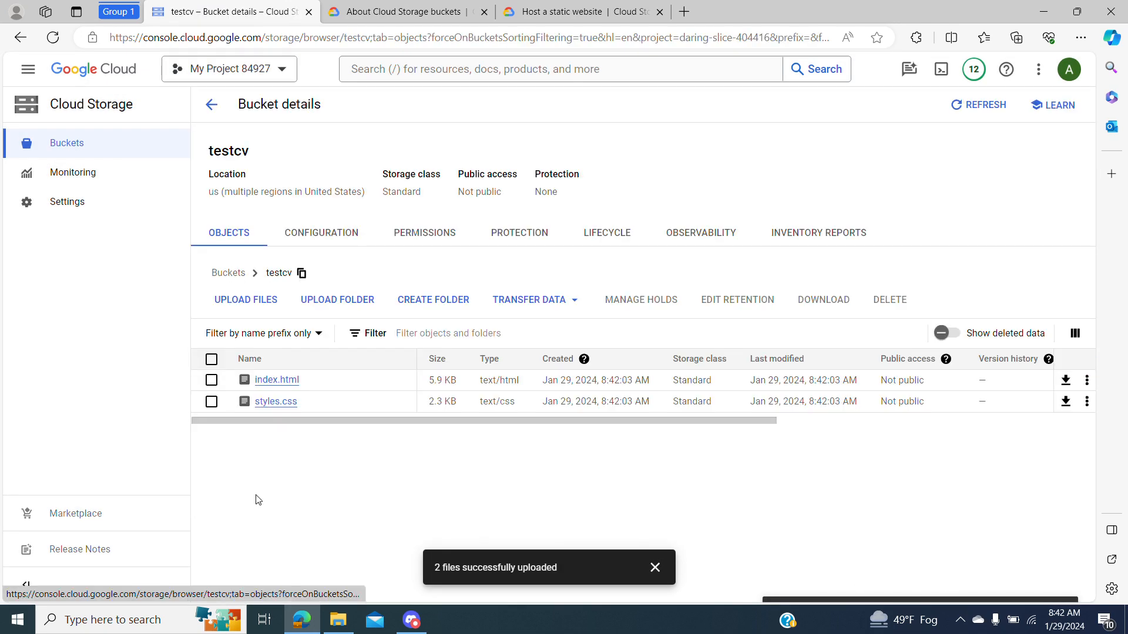
left_click(440, 243)
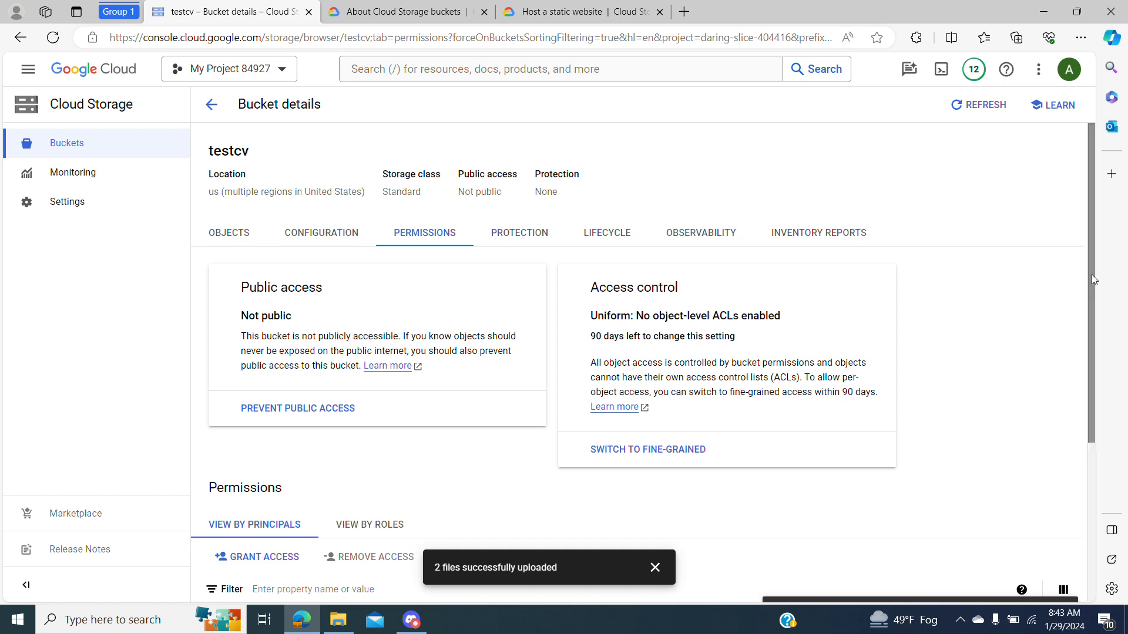
left_click_drag(1094, 278, 1094, 419)
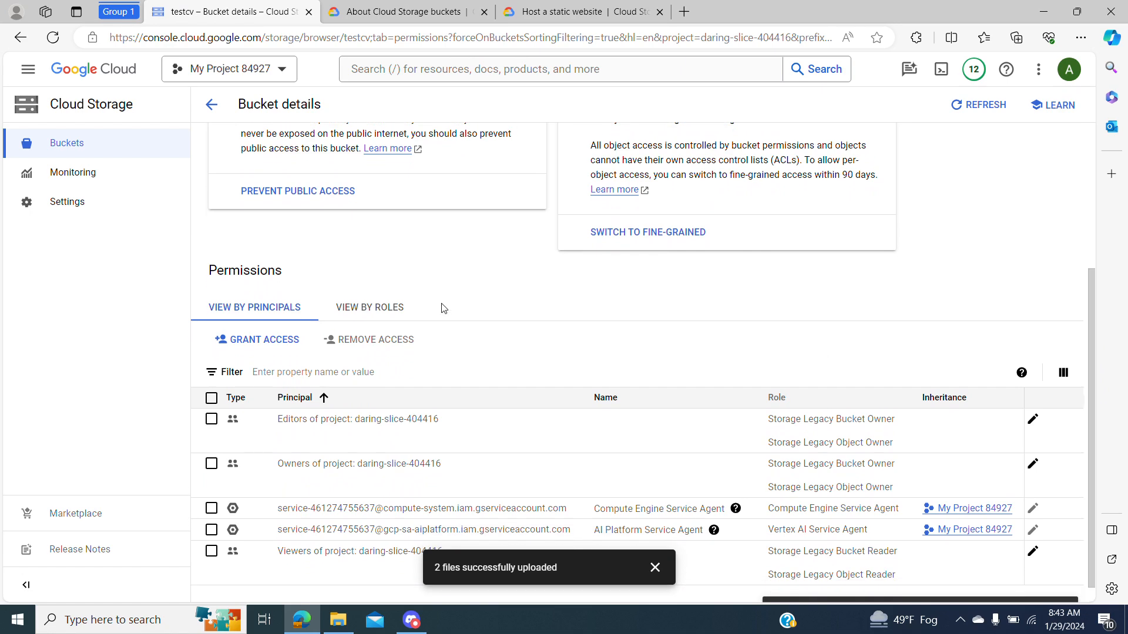
left_click(254, 341)
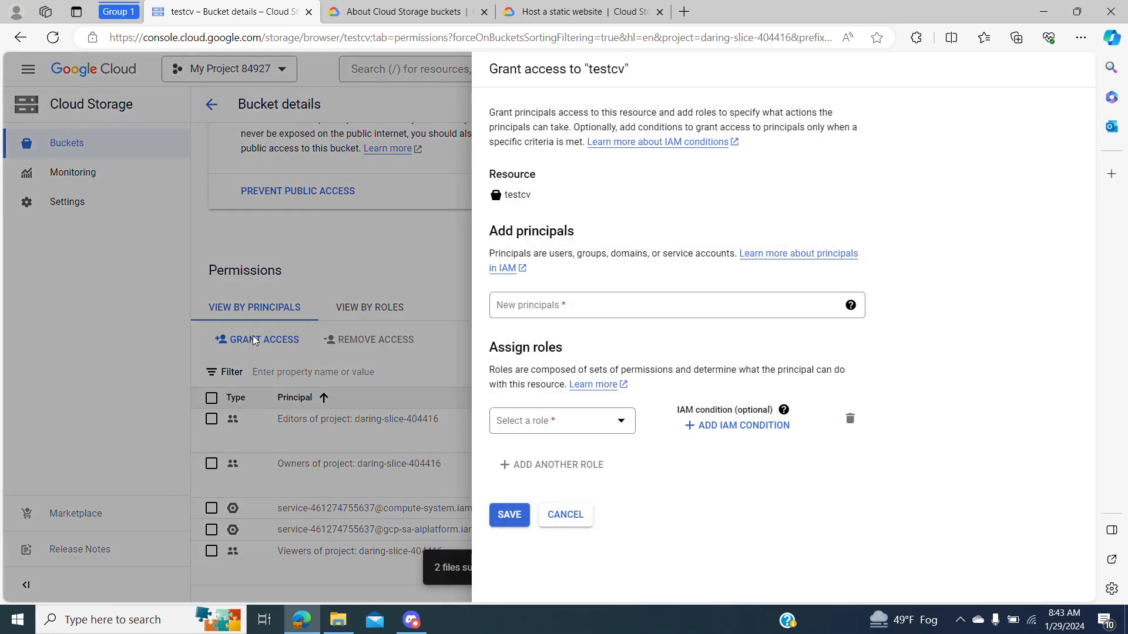
left_click(557, 312)
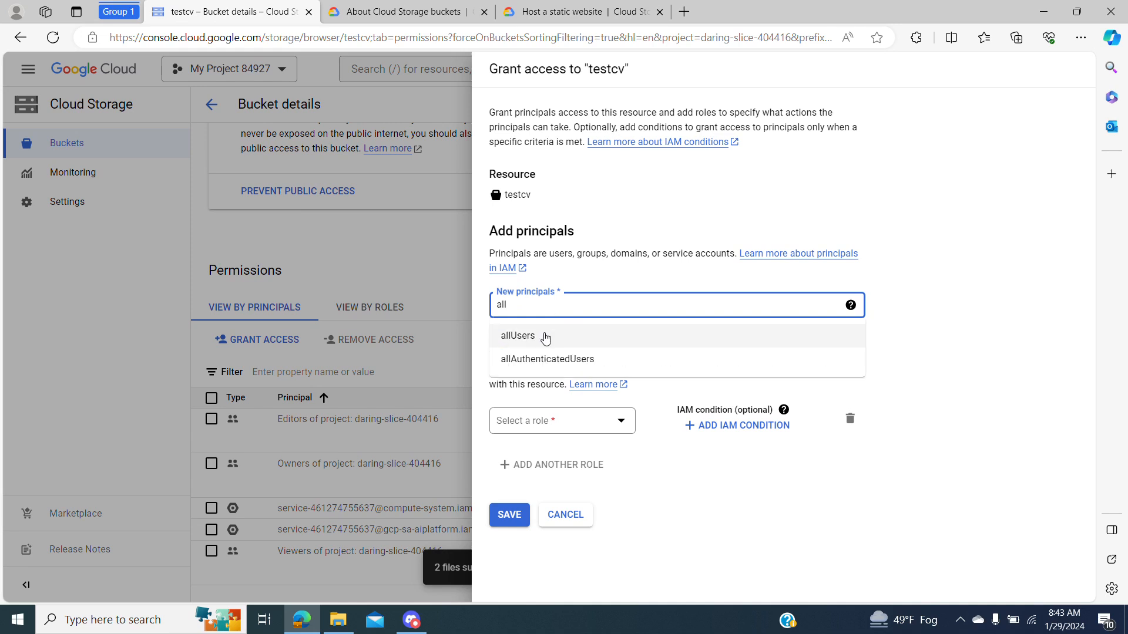
left_click(546, 335)
Step: Assign the Cloud Storage role Storage Object Viewer to allUsers, save the grant and allow public access
left_click(557, 422)
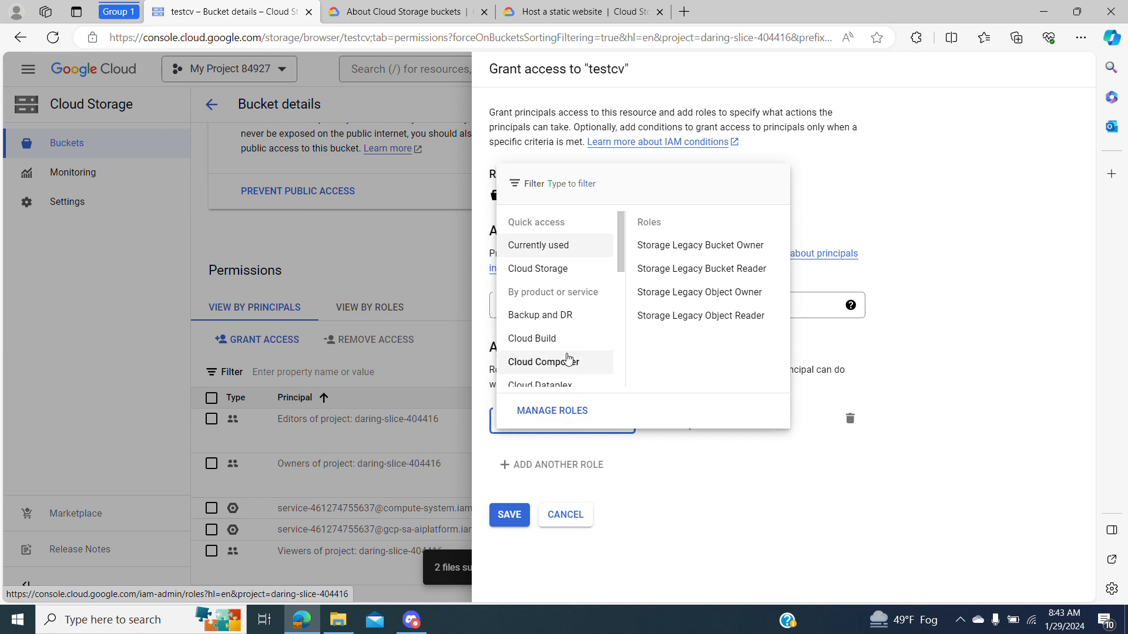
left_click(525, 269)
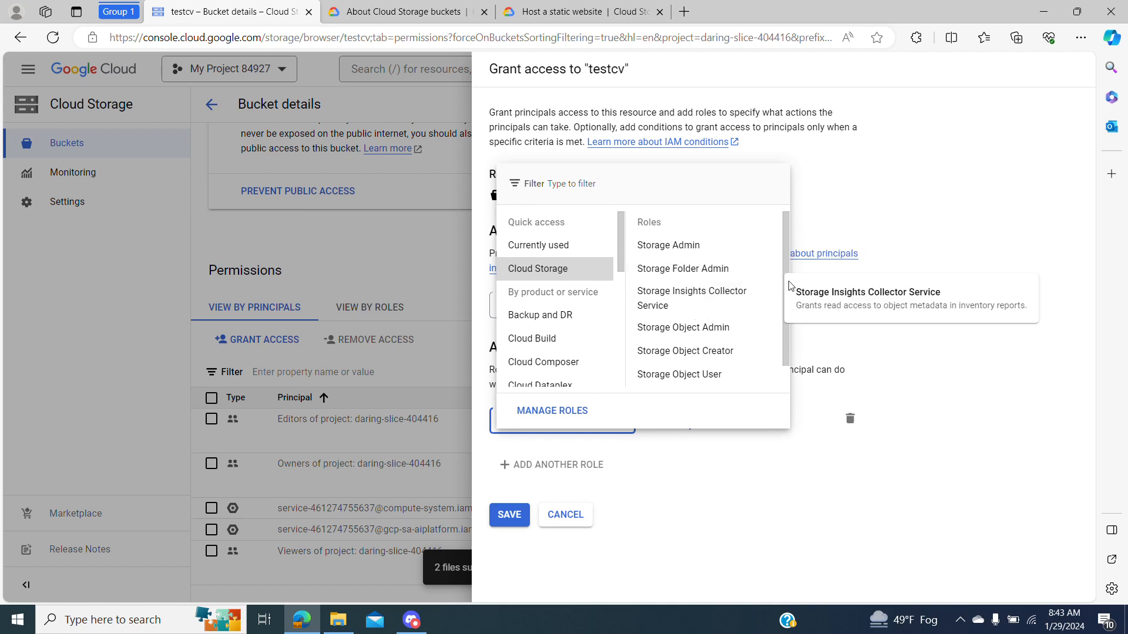
left_click_drag(781, 240, 785, 281)
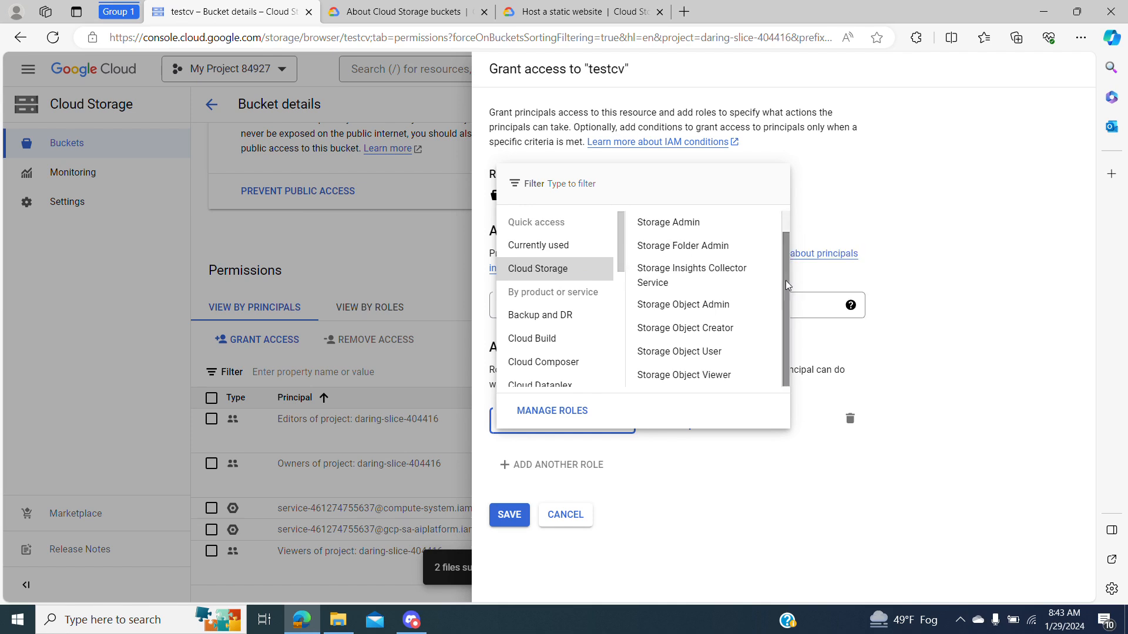
left_click(717, 375)
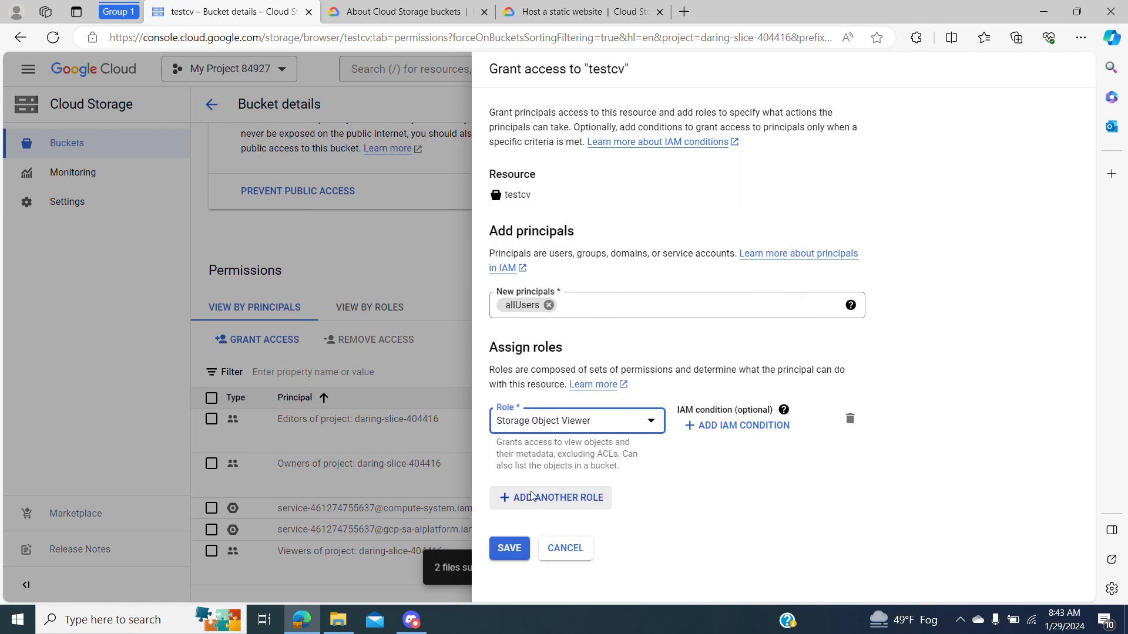
left_click(506, 549)
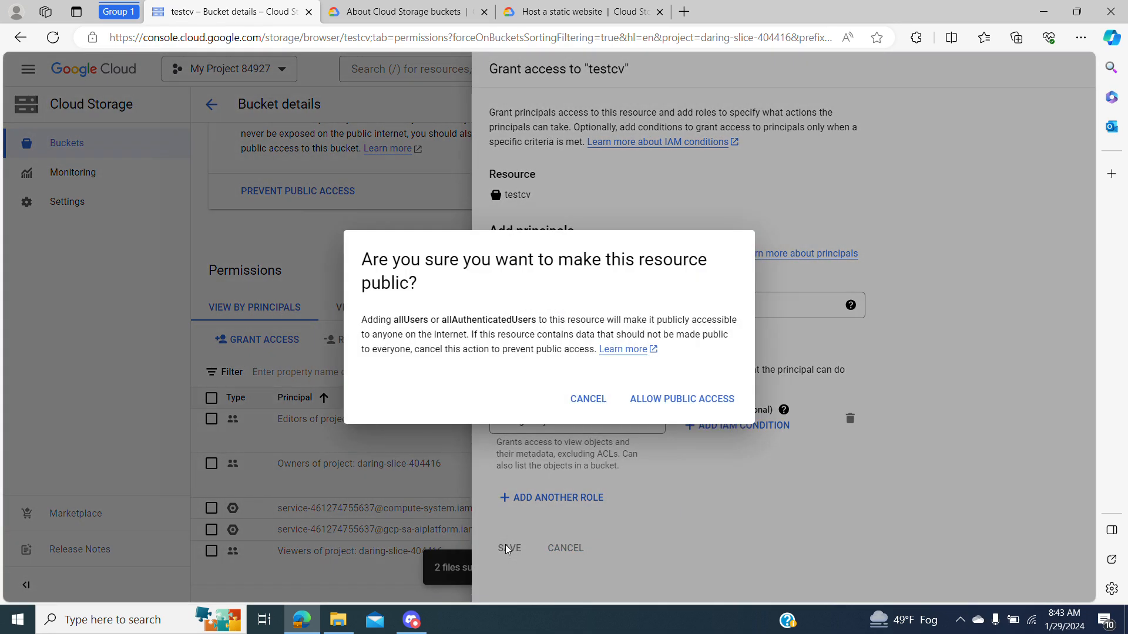
left_click(679, 404)
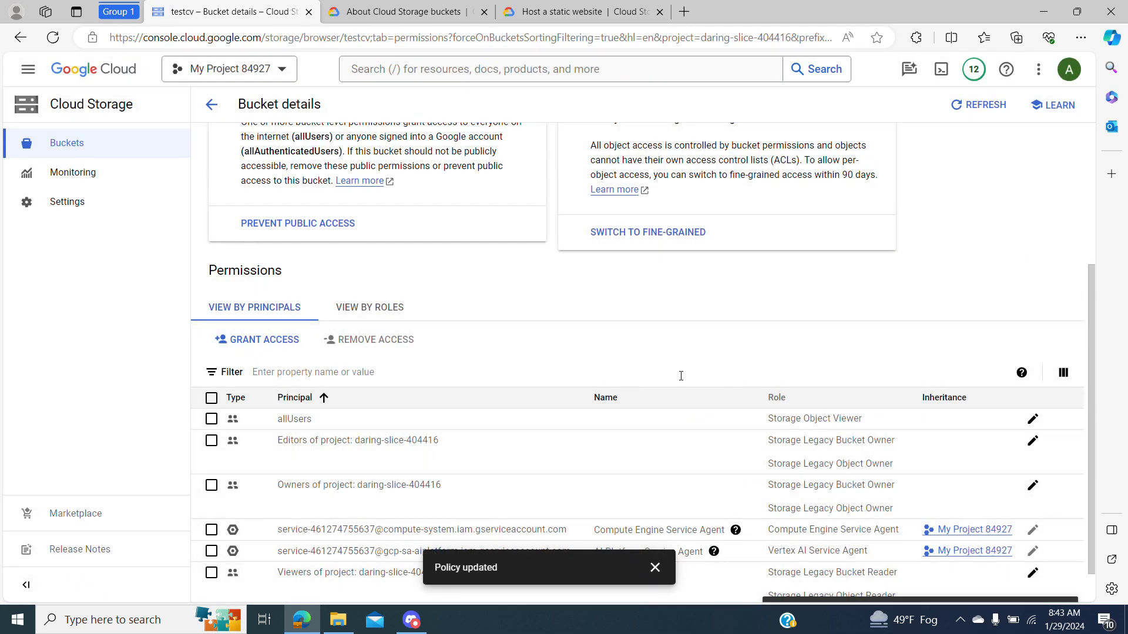
Step: Check the testcv bucket's public access status in its details and in the reloaded bucket list
left_click_drag(1094, 400, 1095, 237)
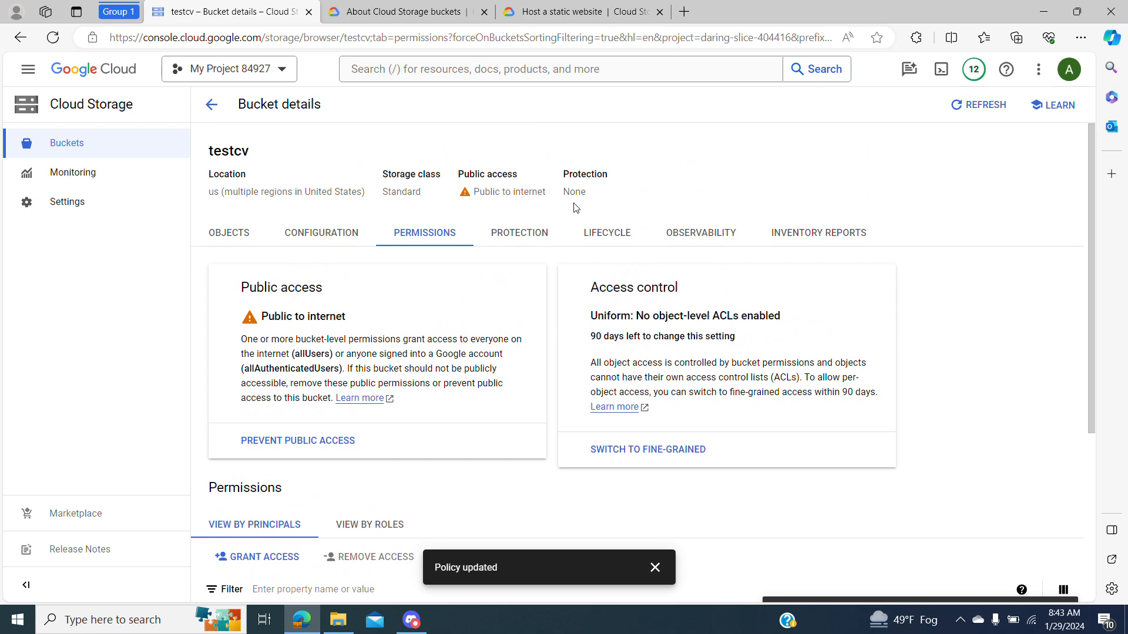
left_click(131, 146)
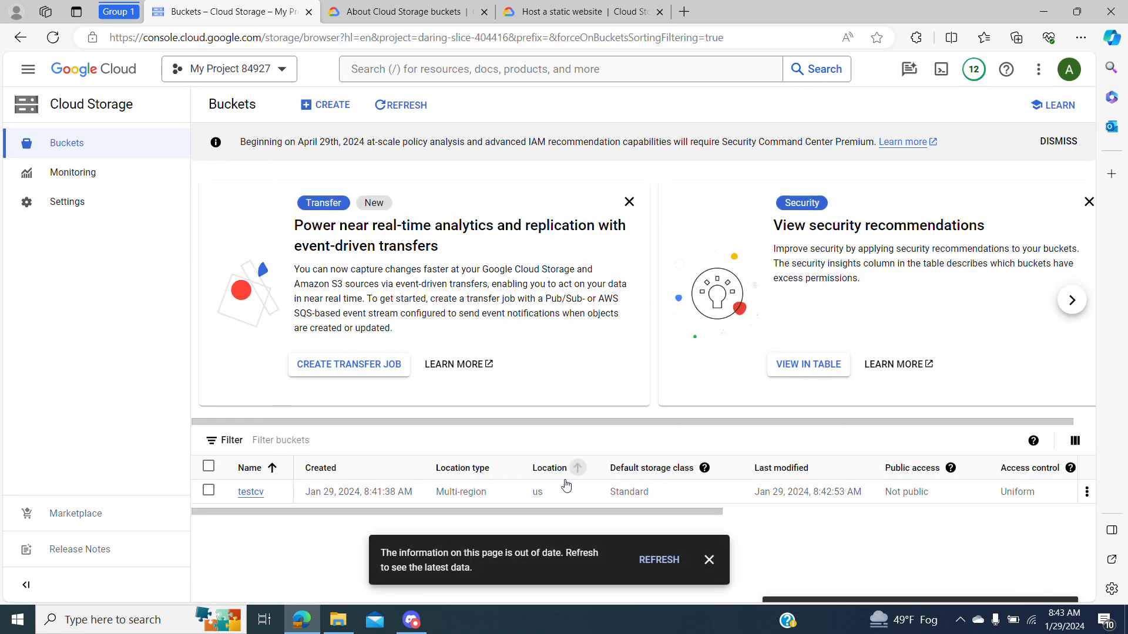
left_click(53, 37)
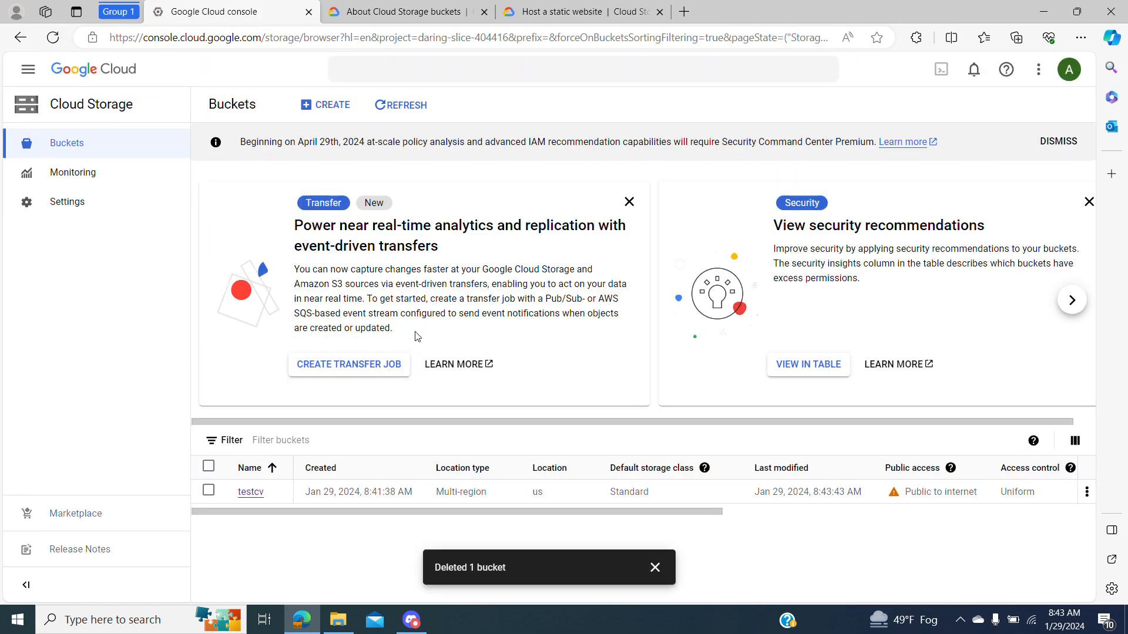
left_click(655, 568)
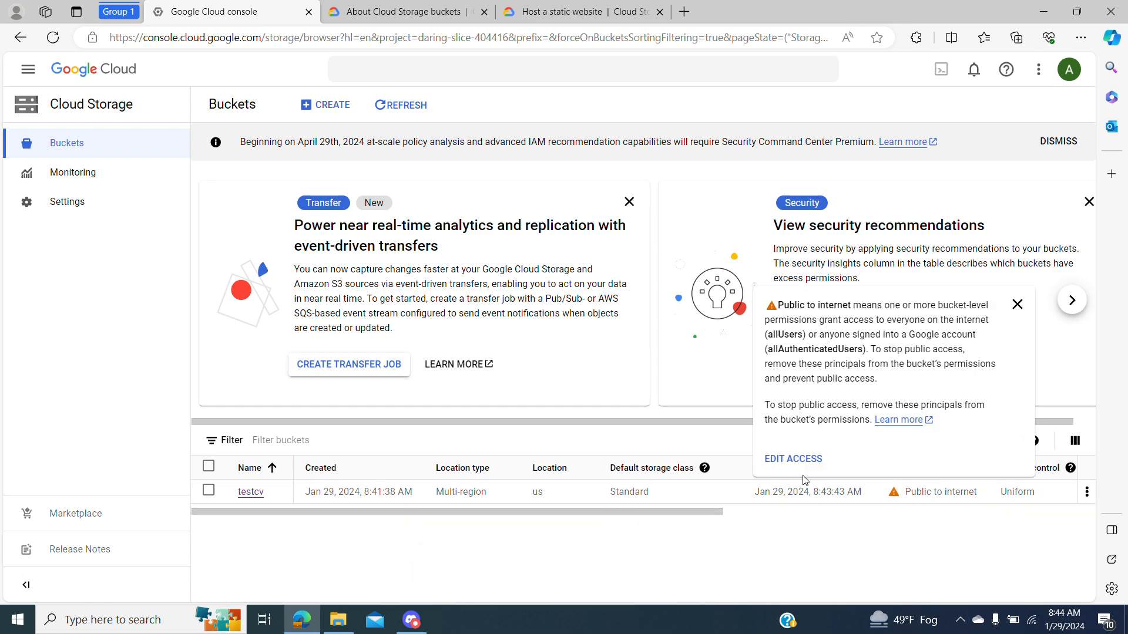
Step: Open the public URL of index.html from its object details in the testcv bucket
left_click(250, 493)
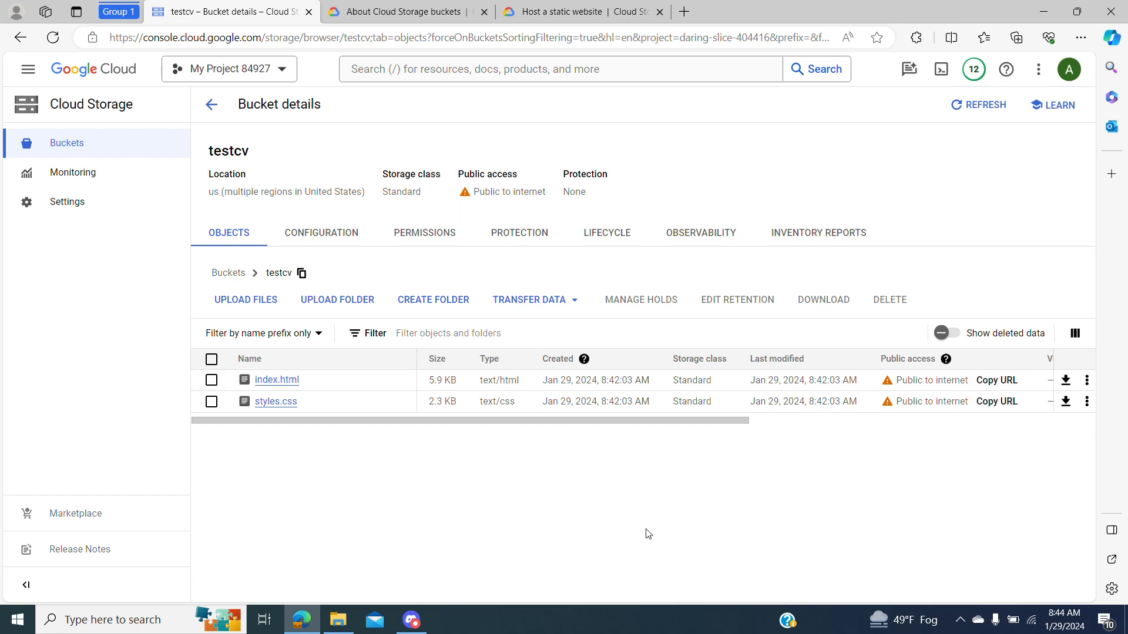
left_click(285, 385)
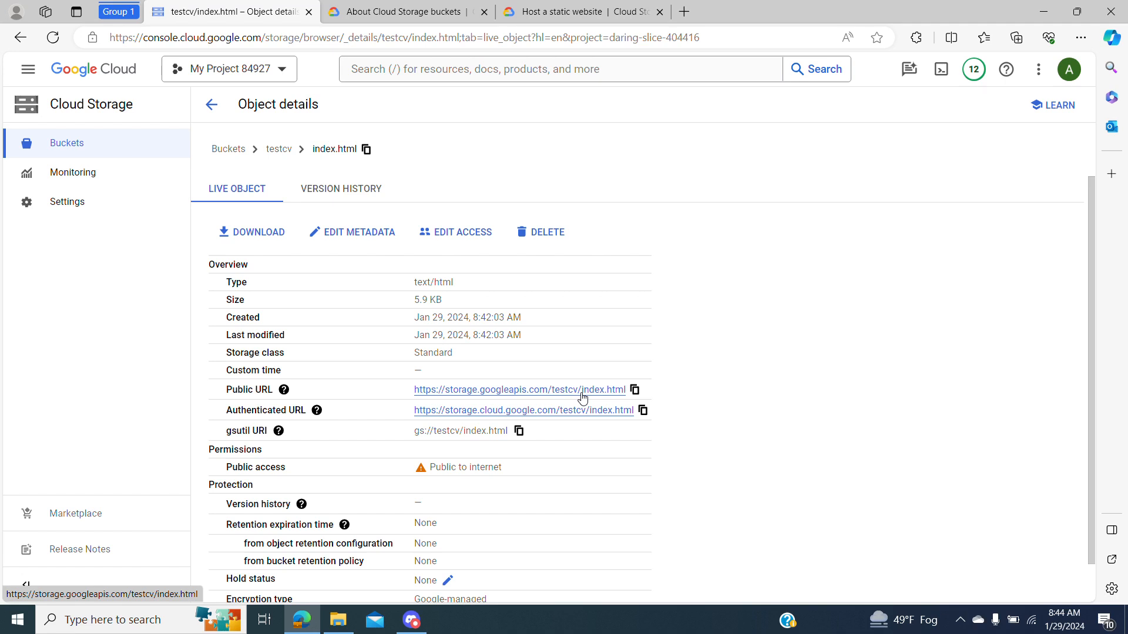
left_click_drag(445, 398, 460, 400)
left_click(461, 392)
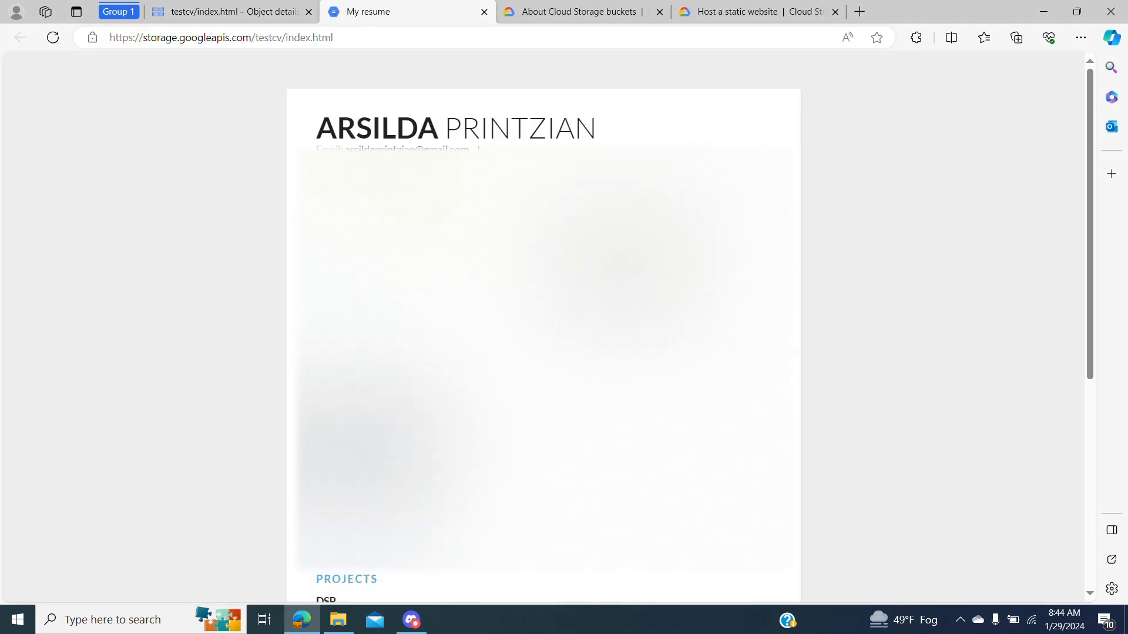
Step: Return from the published resume page to index.html's object details and copy its public URL
left_click_drag(1091, 193, 1080, 133)
left_click(207, 8)
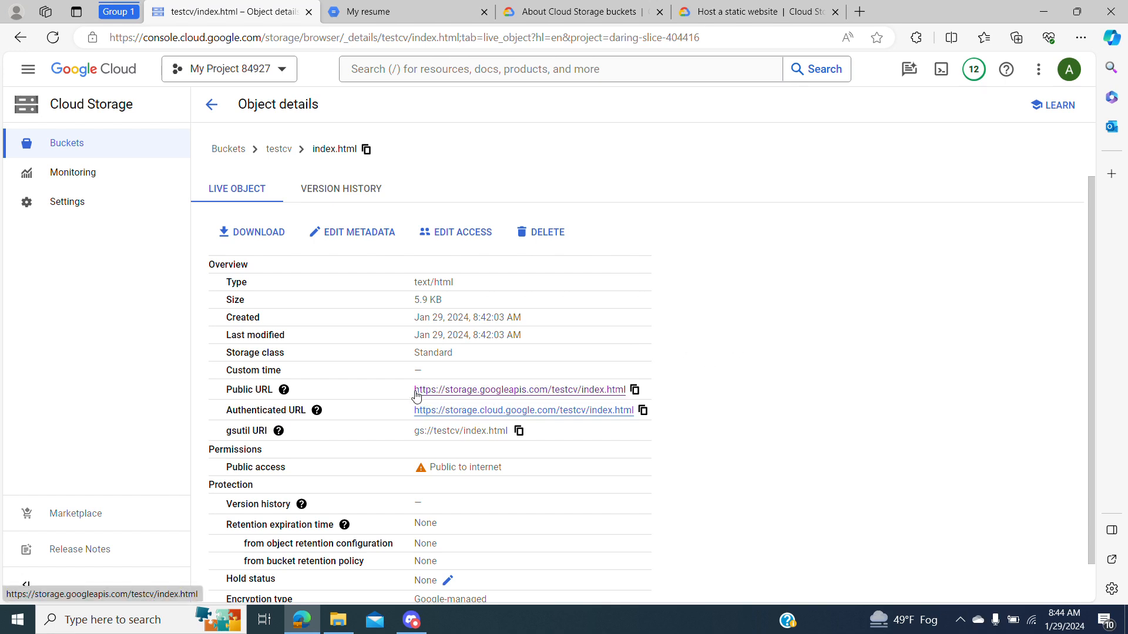
left_click_drag(409, 392, 419, 392)
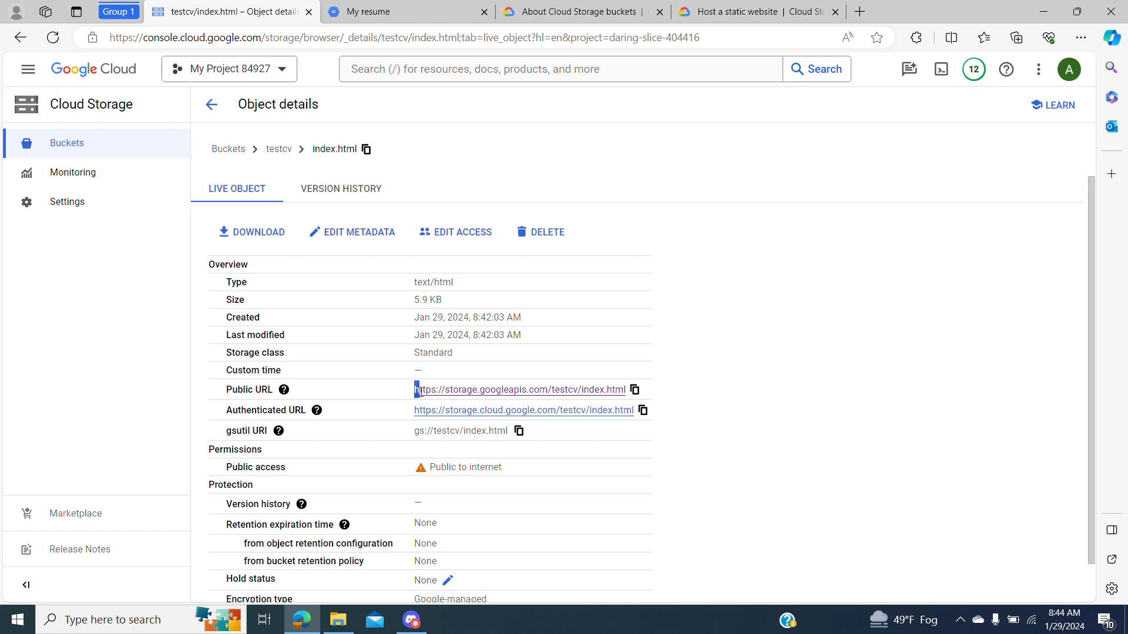
left_click(634, 394)
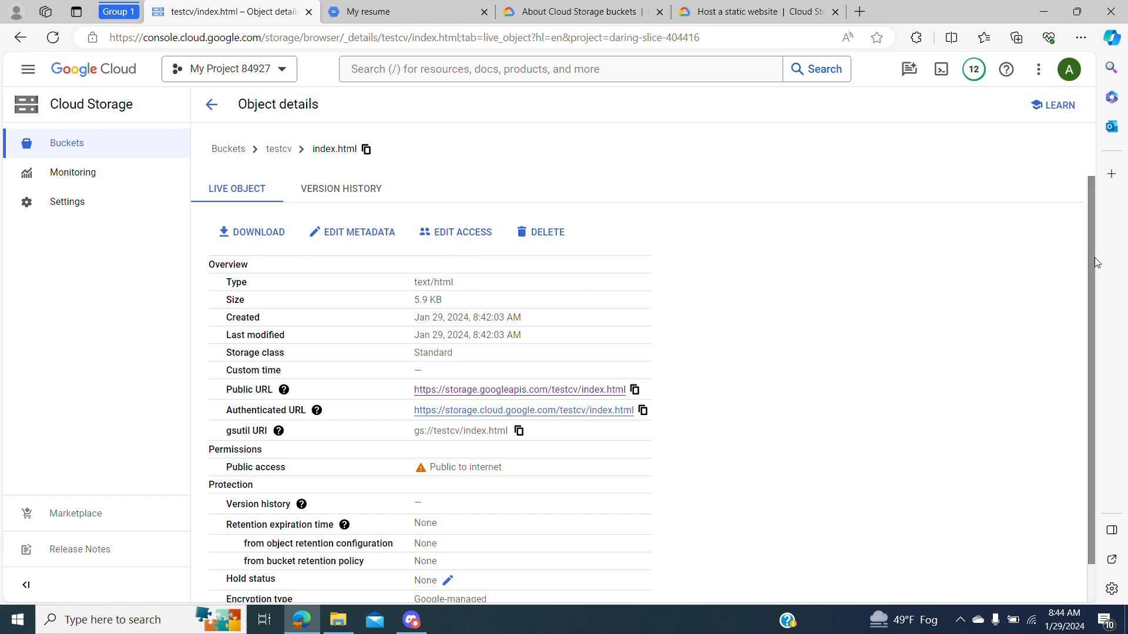
Step: Close the published resume page and reopen it from the public URL in index.html's object details
left_click_drag(1094, 258, 1095, 299)
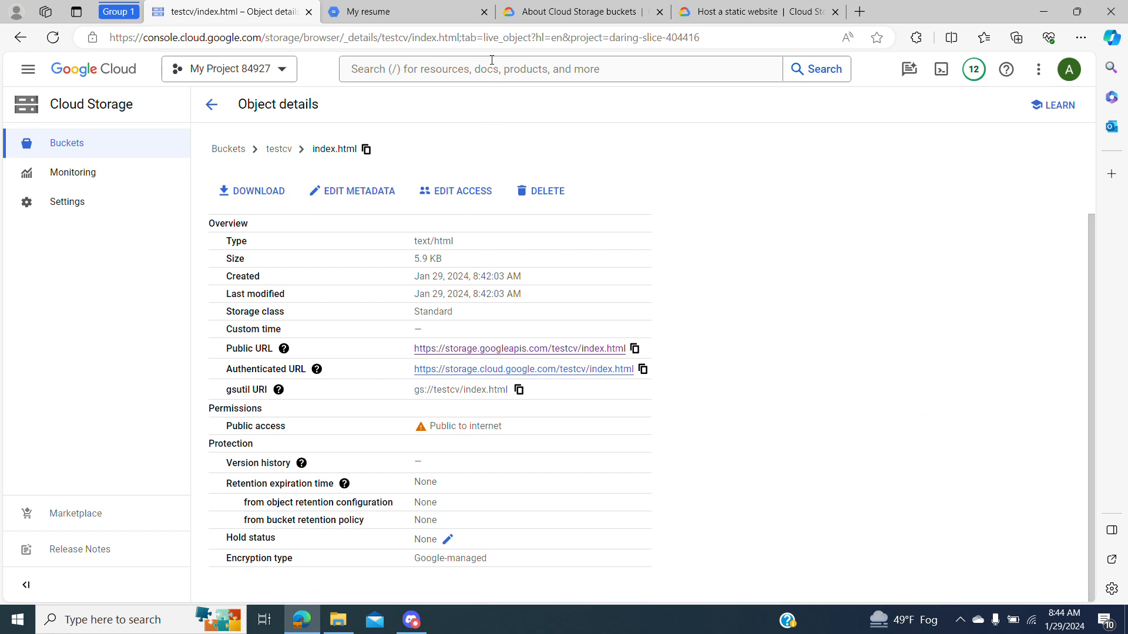
left_click(484, 12)
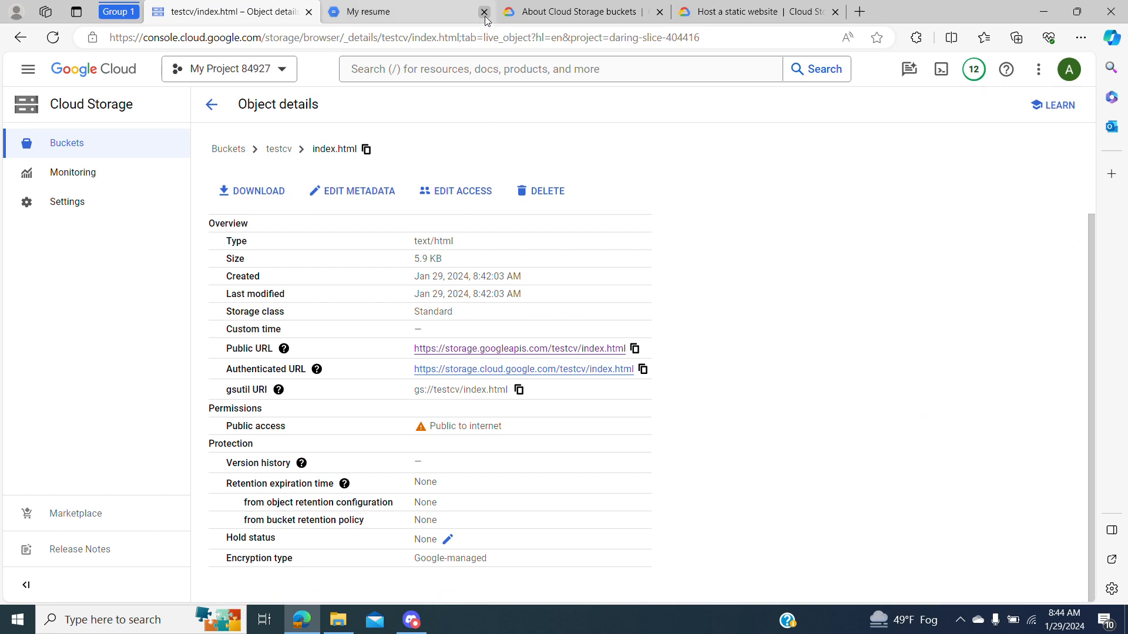
left_click(473, 349)
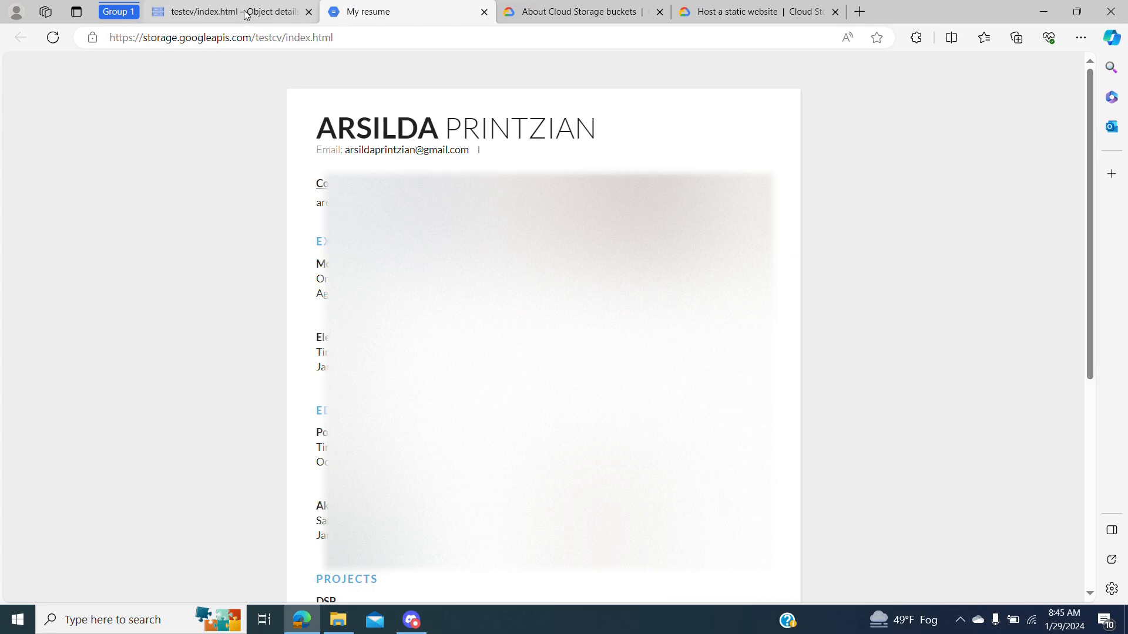
Step: Return to the Cloud Storage console and open the list of buckets
mouse_move(245, 15)
left_click(229, 11)
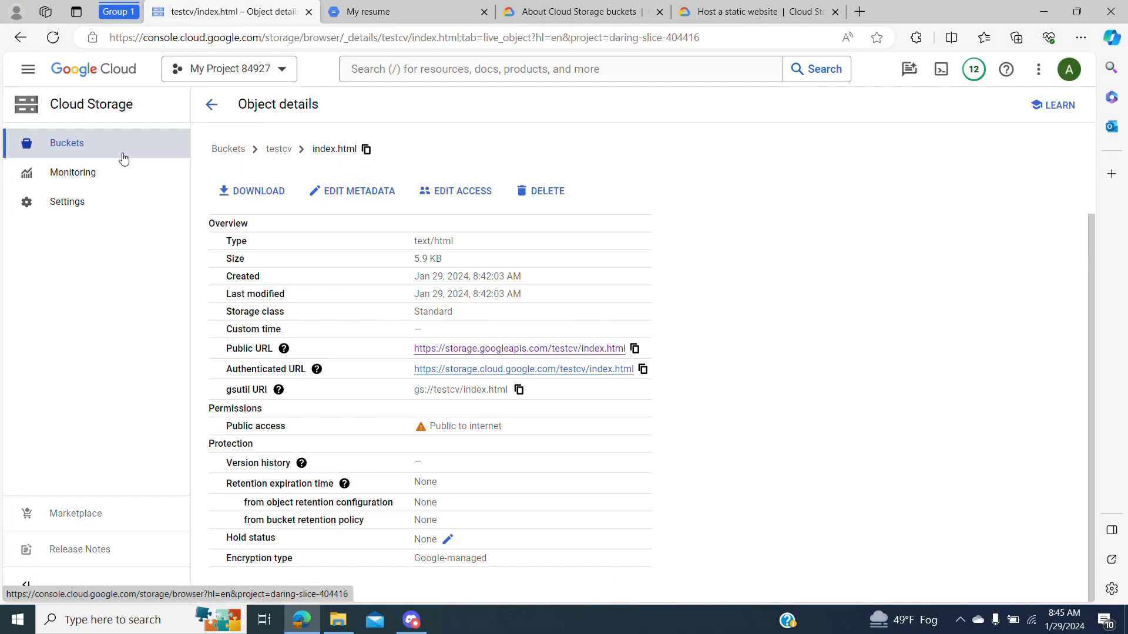
left_click(122, 154)
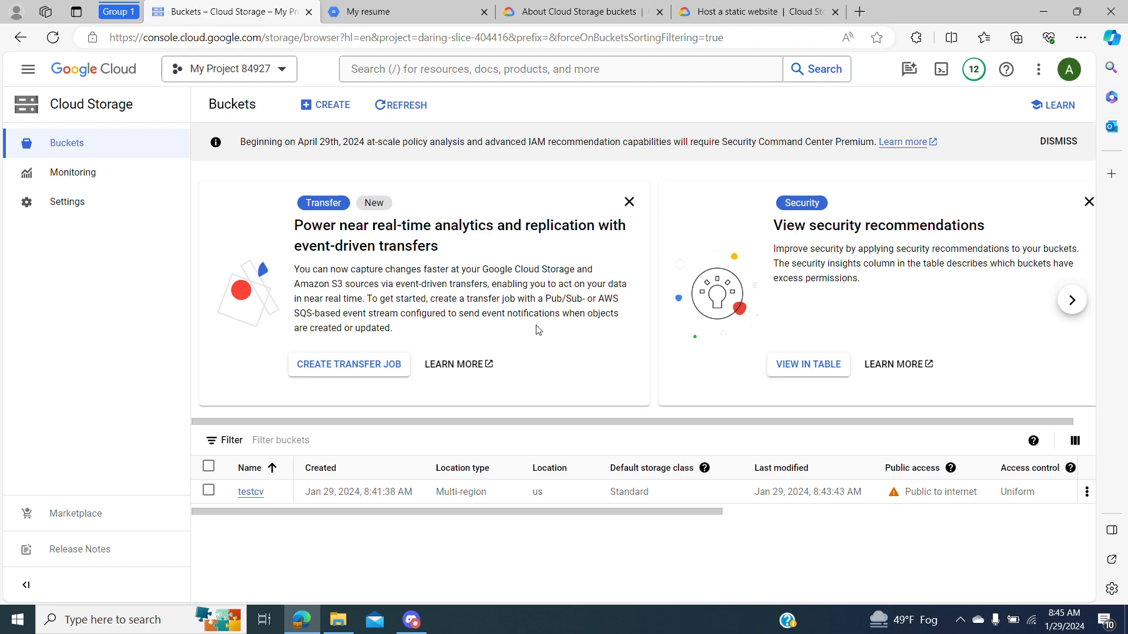
Step: Review the introduction, objectives and costs in the "Host a static website" documentation guide
left_click(715, 15)
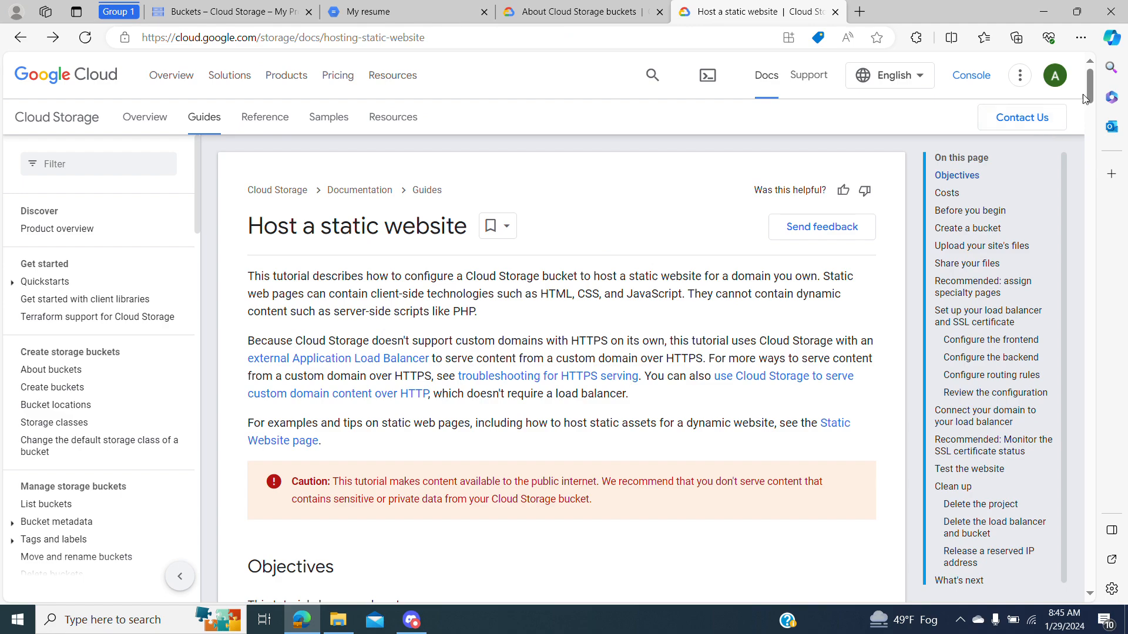
left_click_drag(1088, 89, 1108, 126)
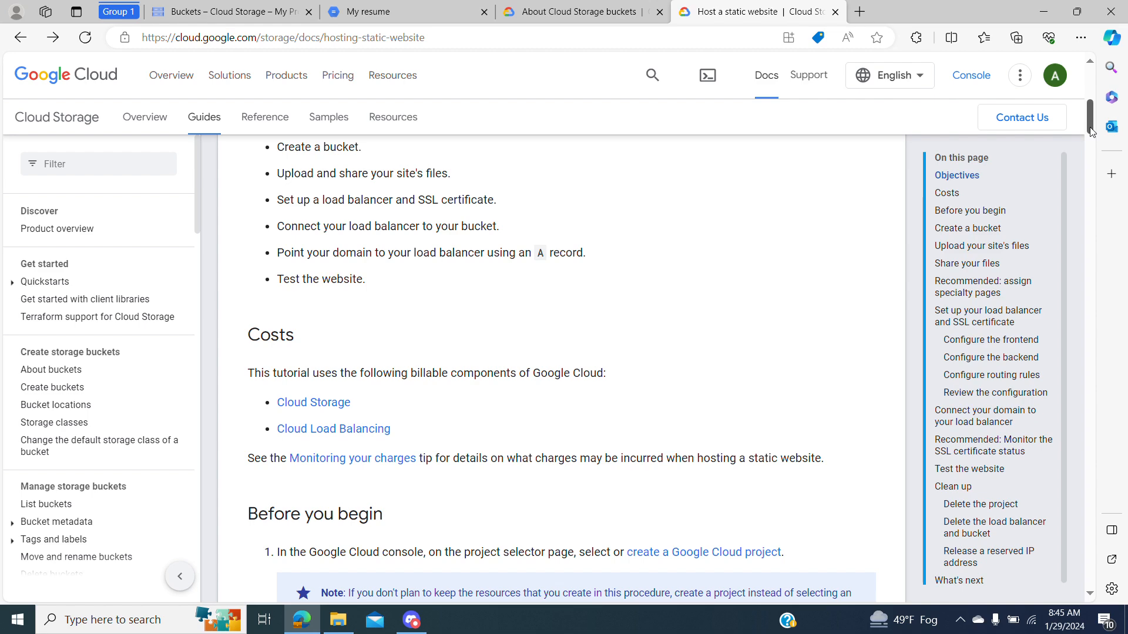
left_click_drag(1091, 130, 1092, 89)
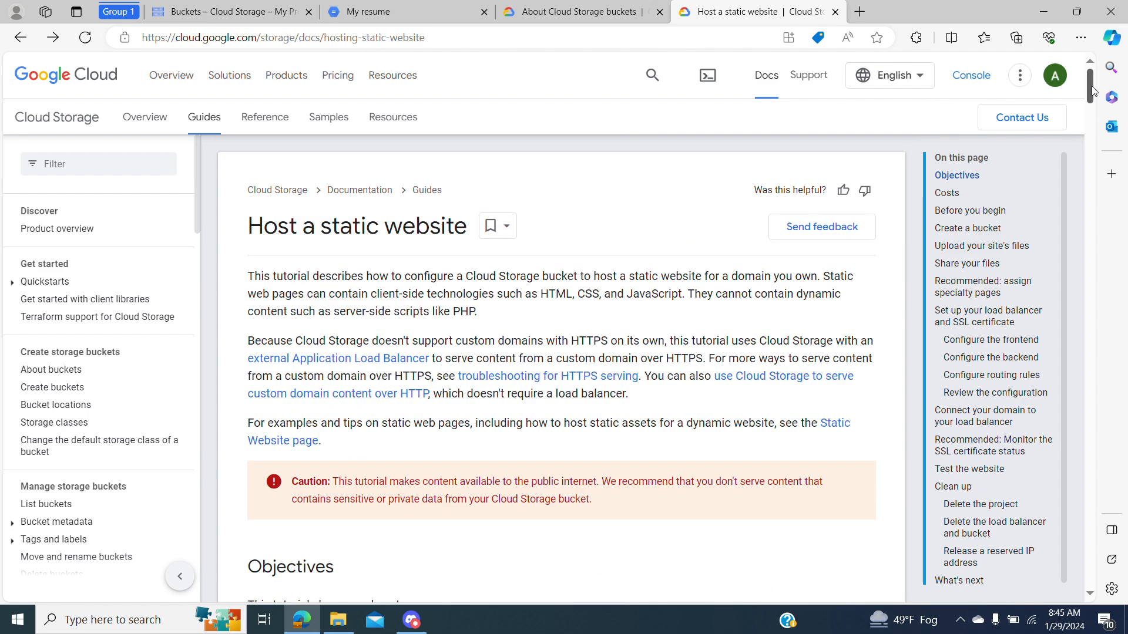